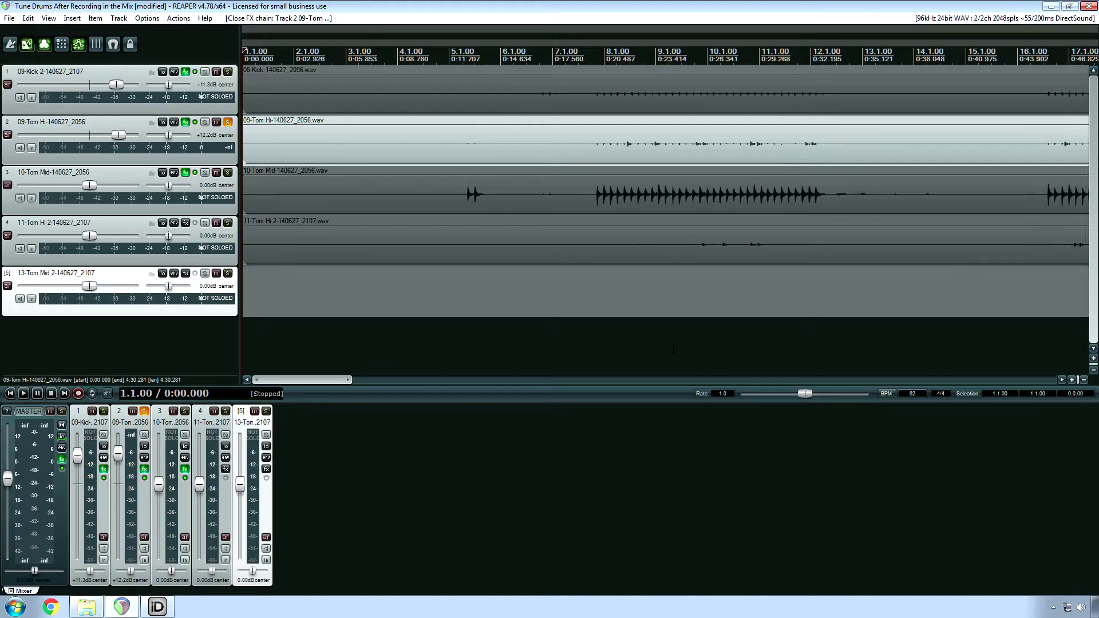
- Show the Torque effect of the 10-Tom Mid track and solo that track instead of 09-Tom Hi
click(185, 122)
drag(442, 189, 338, 152)
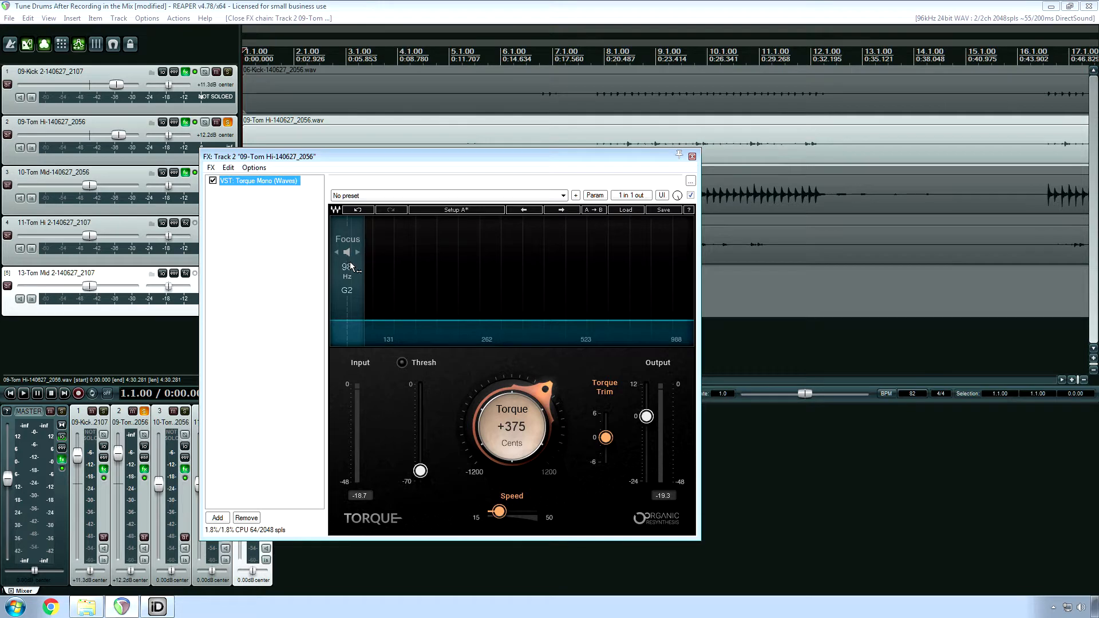
drag(381, 156, 433, 238)
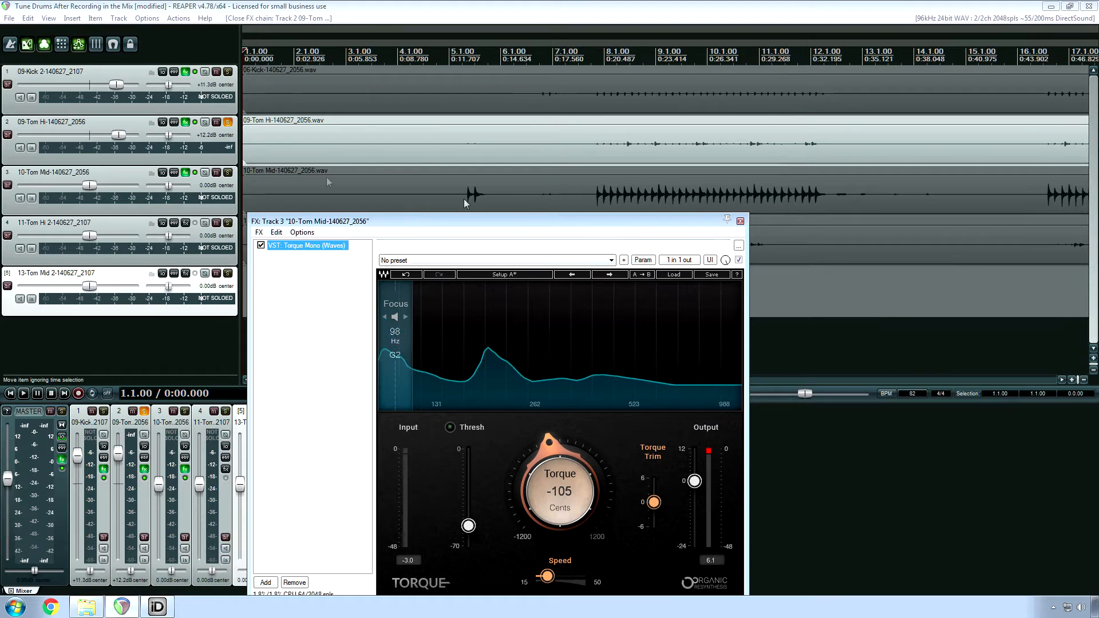
click(228, 172)
click(227, 123)
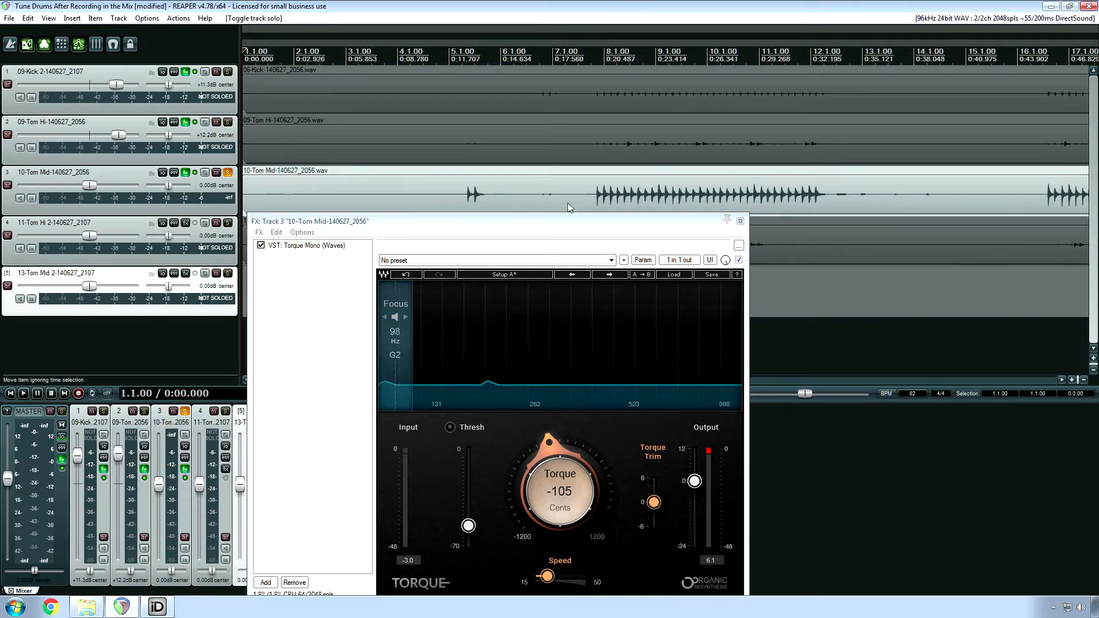
- Play the mid tom recording from just before the run of hits near bar 8
click(591, 198)
key(space)
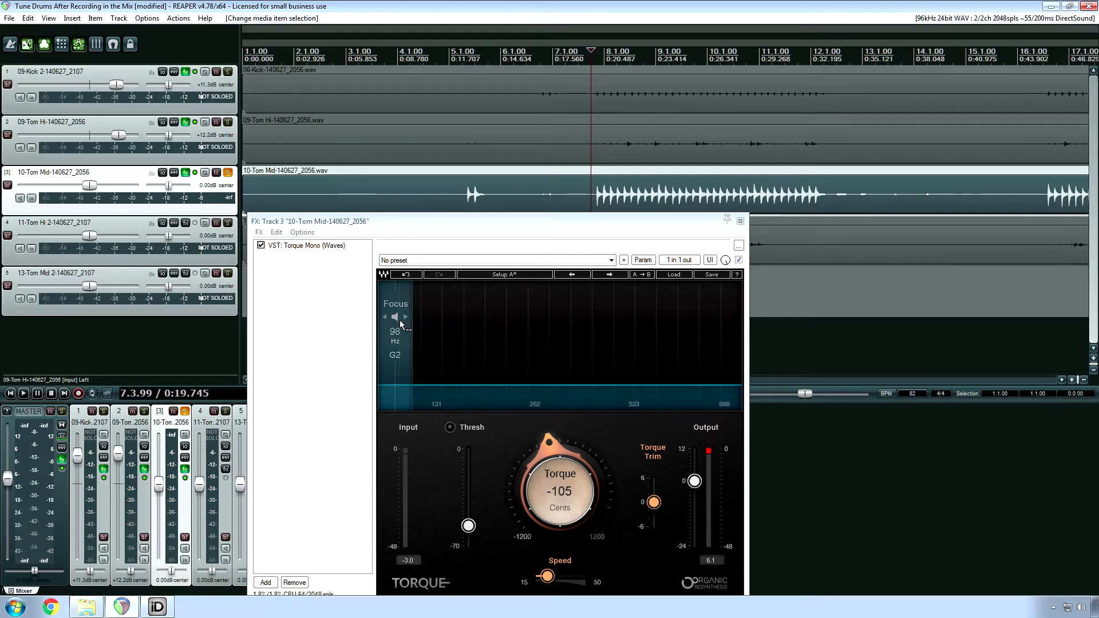
key(space)
key(space)
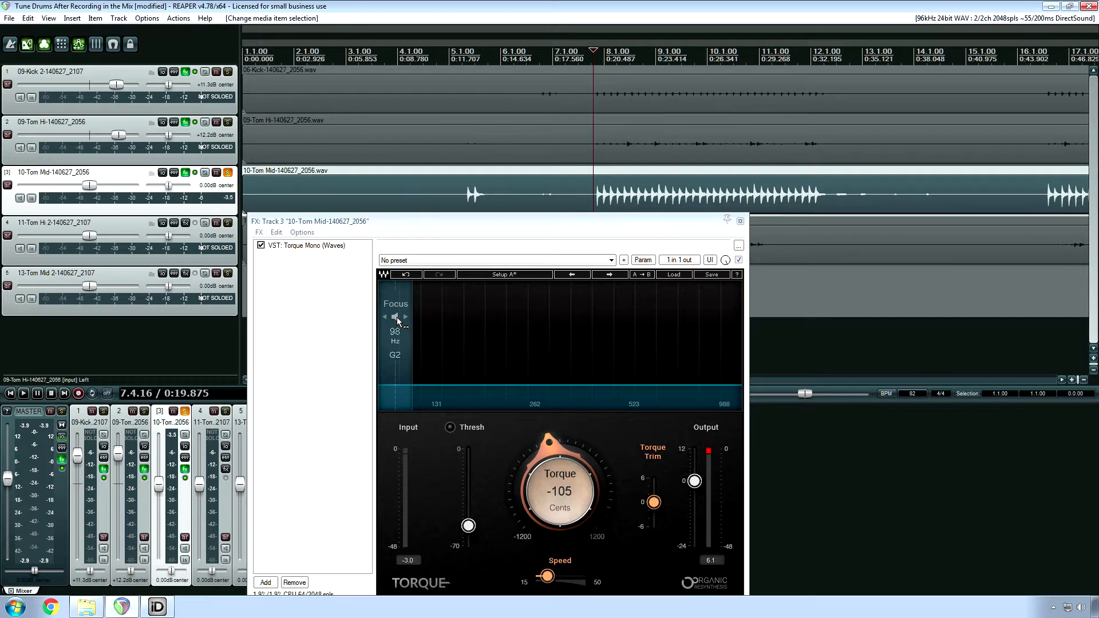
- Audition only the 98 Hz focus band of the mid tom in Torque during playback, then return to normal listening
key(space)
click(395, 317)
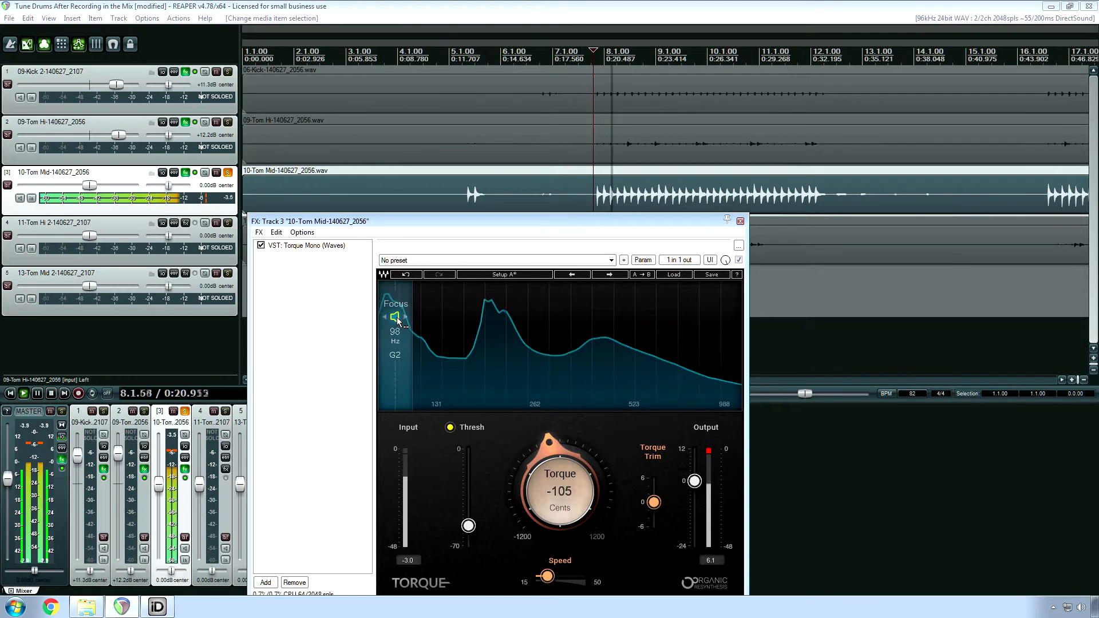
mouse_move(397, 317)
mouse_down()
mouse_move(502, 317)
mouse_move(395, 317)
mouse_up()
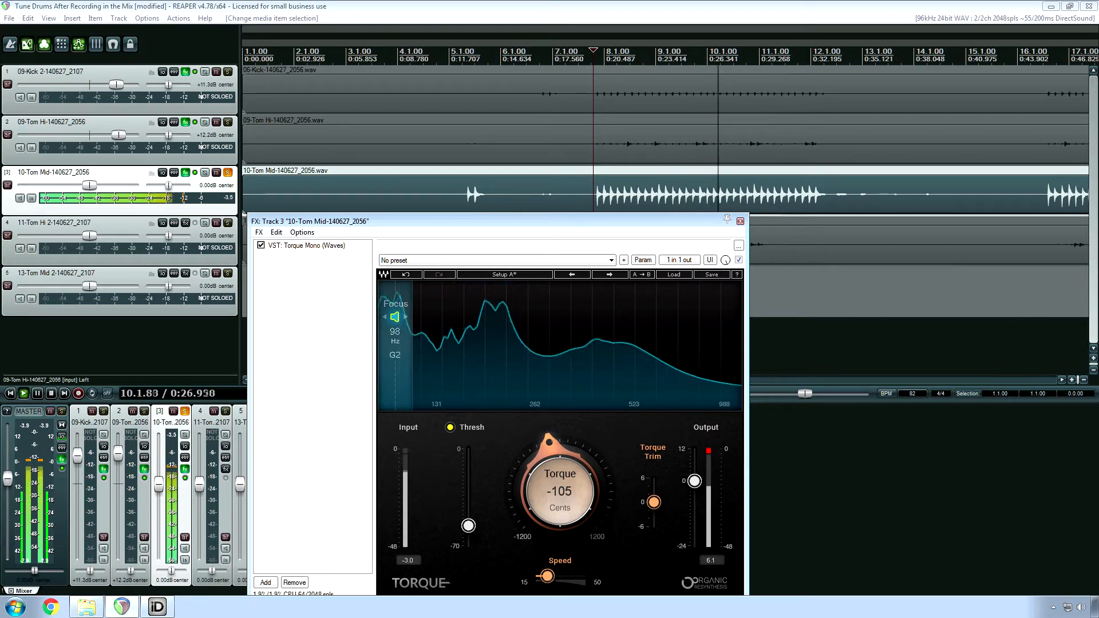
mouse_move(395, 317)
mouse_down()
mouse_move(619, 317)
mouse_move(395, 317)
mouse_up()
key(space)
key(space)
key(space)
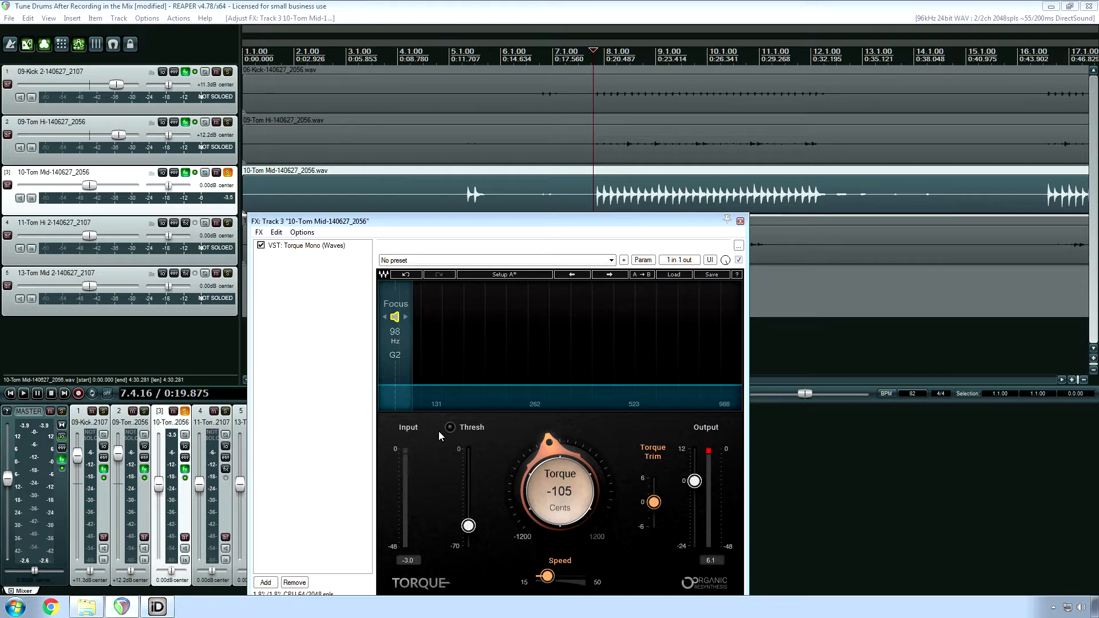
- Raise the Torque threshold to 0.0 for comparison, then lower it to -55.2 during playback
drag(468, 530, 470, 465)
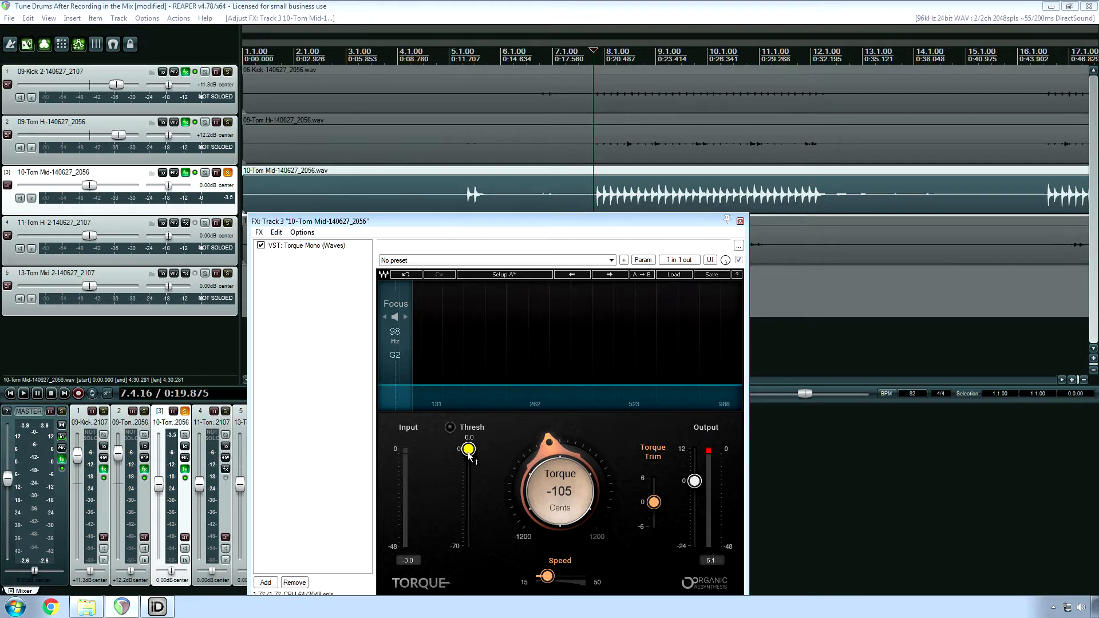
key(space)
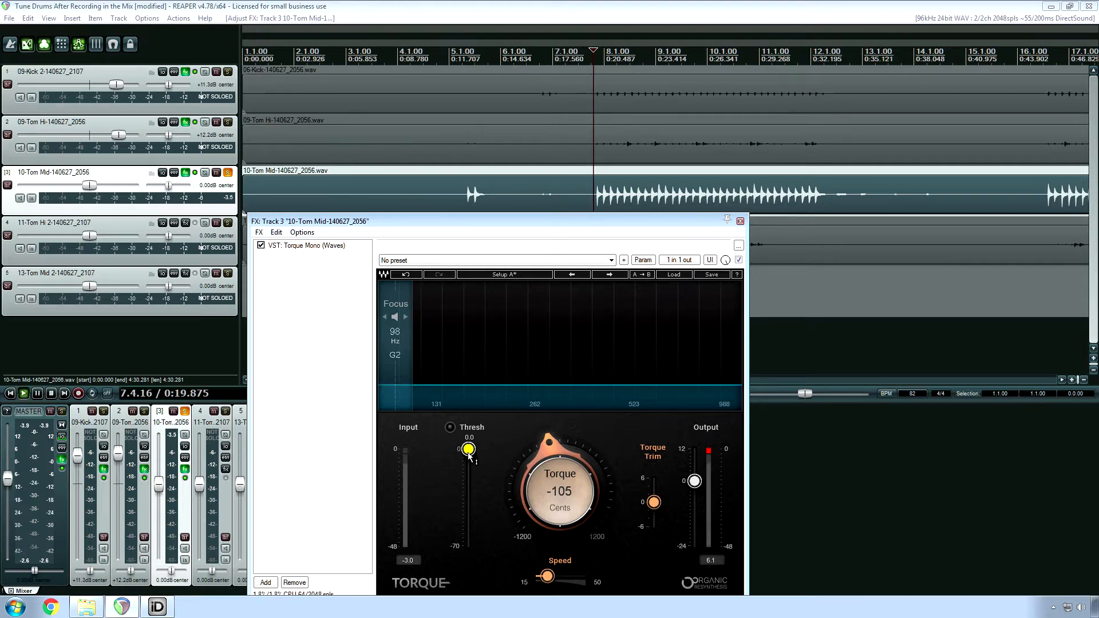
drag(468, 455, 468, 525)
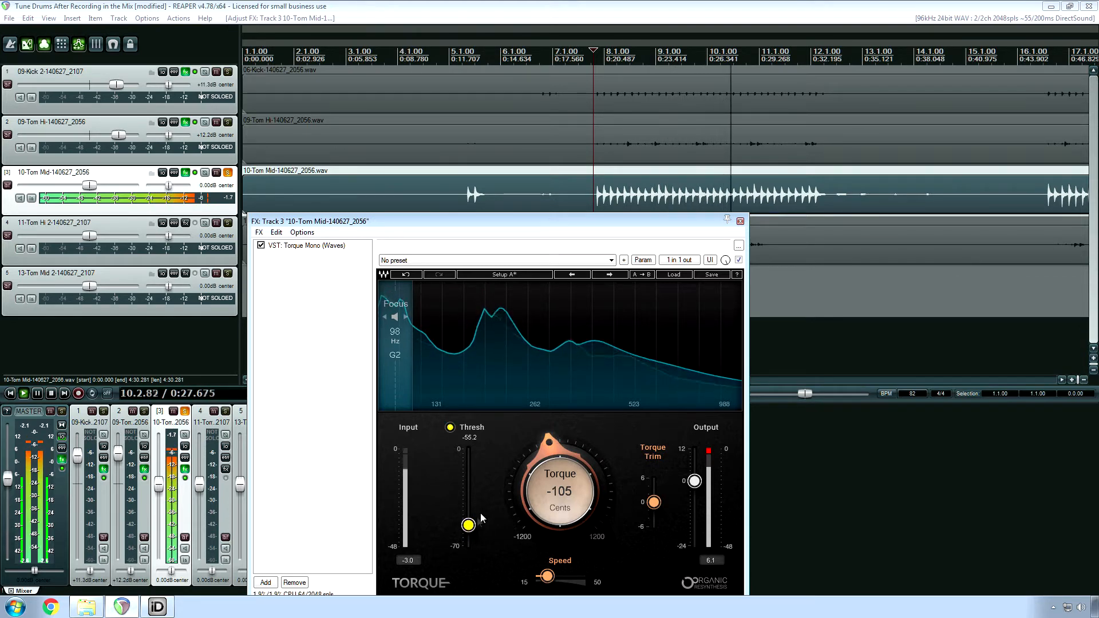
key(space)
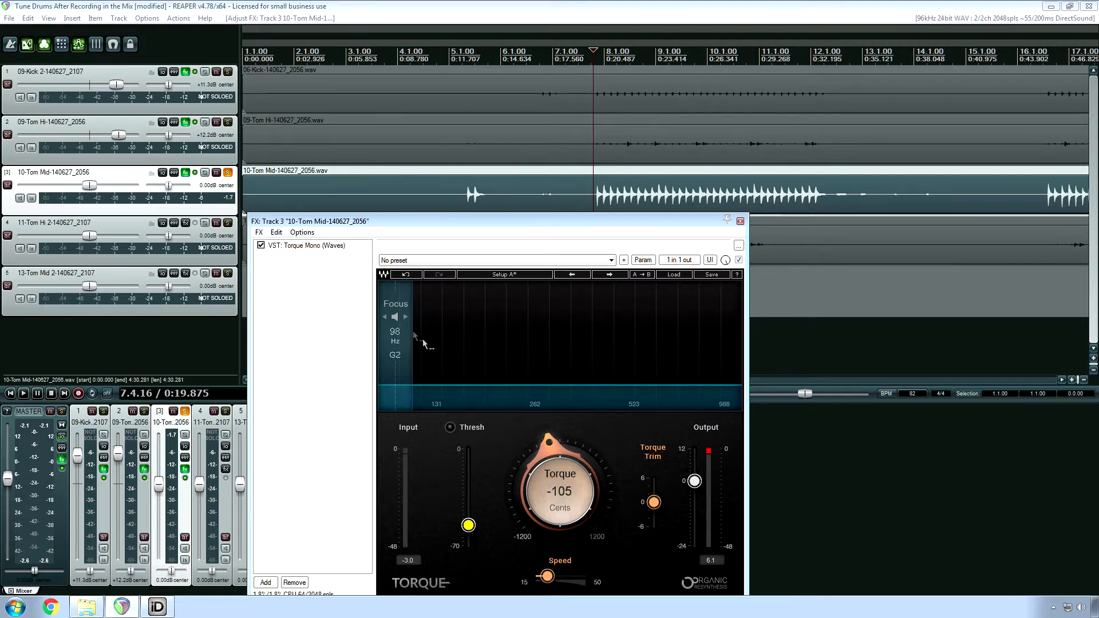
- Reset the Torque amount to 0 cents and play the mid tom with the track's effects bypassed
alt+click(574, 495)
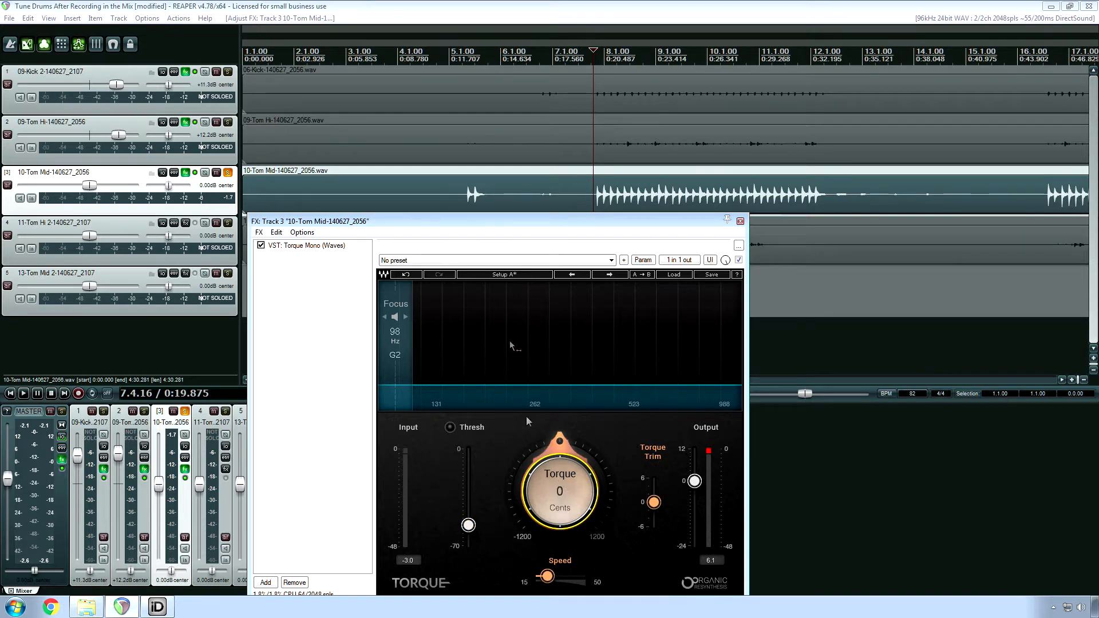
drag(534, 220, 506, 231)
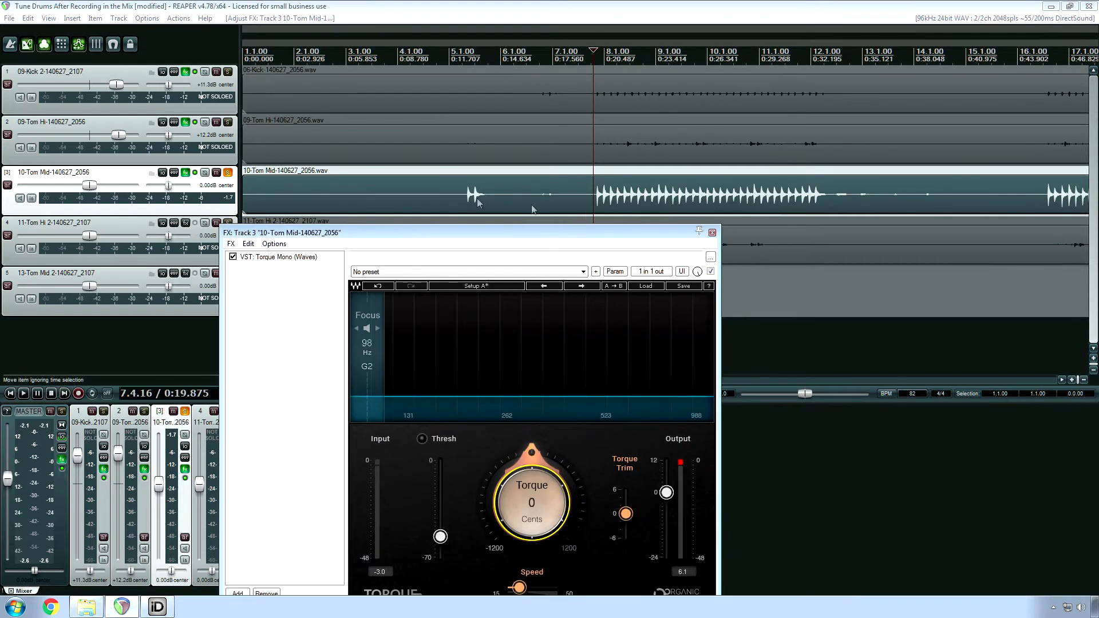
click(195, 173)
key(space)
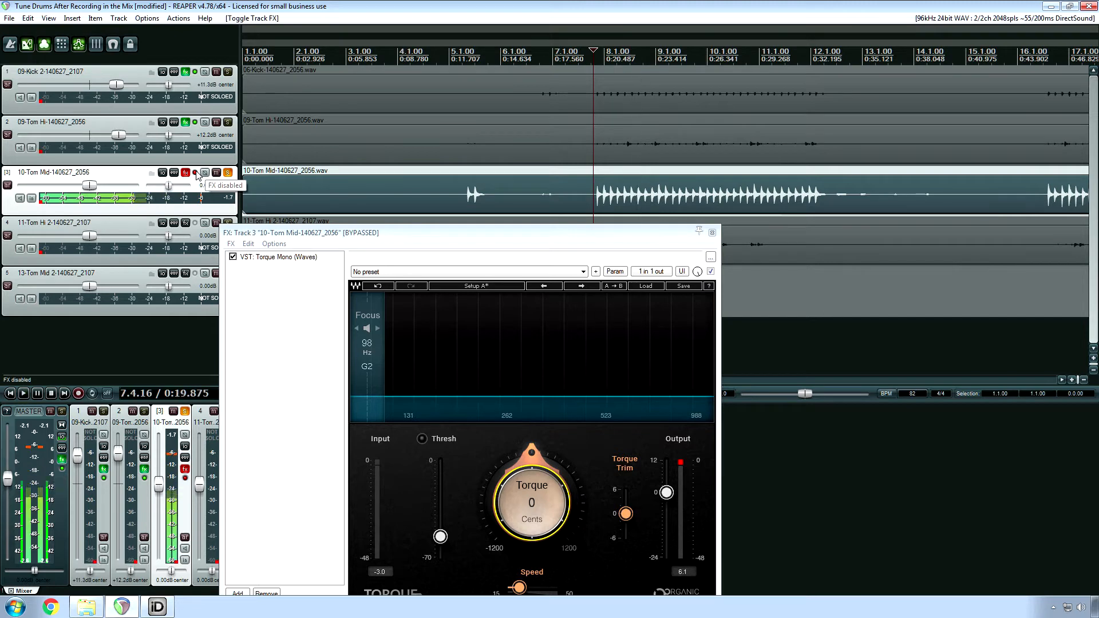
key(space)
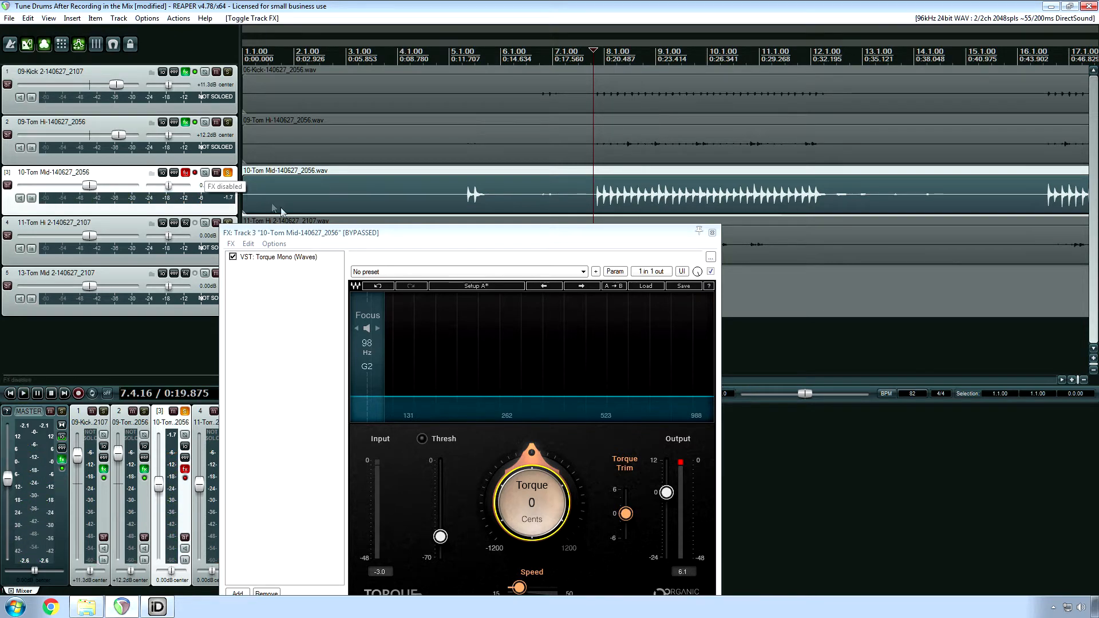
- Re-enable the mid tom track's effects and lower the Torque amount through -590 to -1200 cents during playback
drag(321, 236, 326, 185)
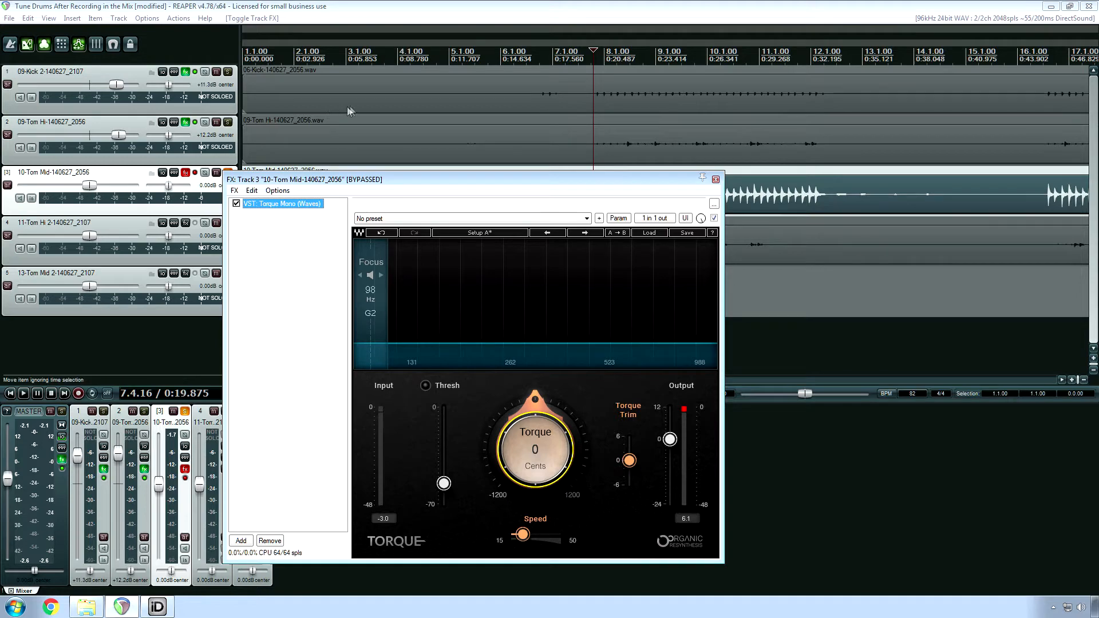
drag(411, 177, 449, 257)
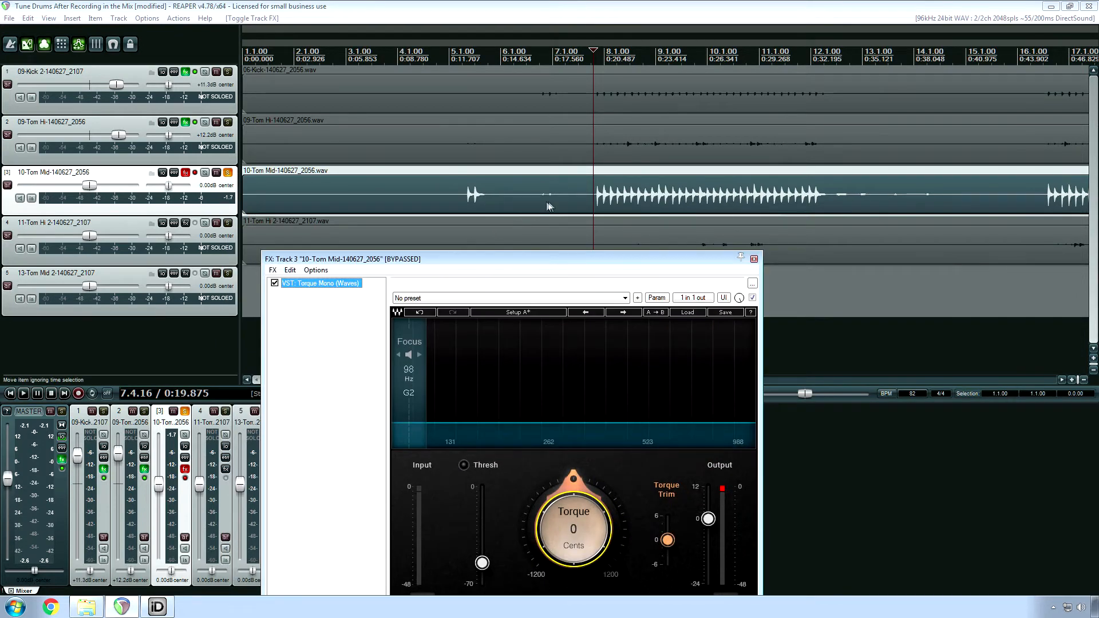
drag(527, 264, 501, 233)
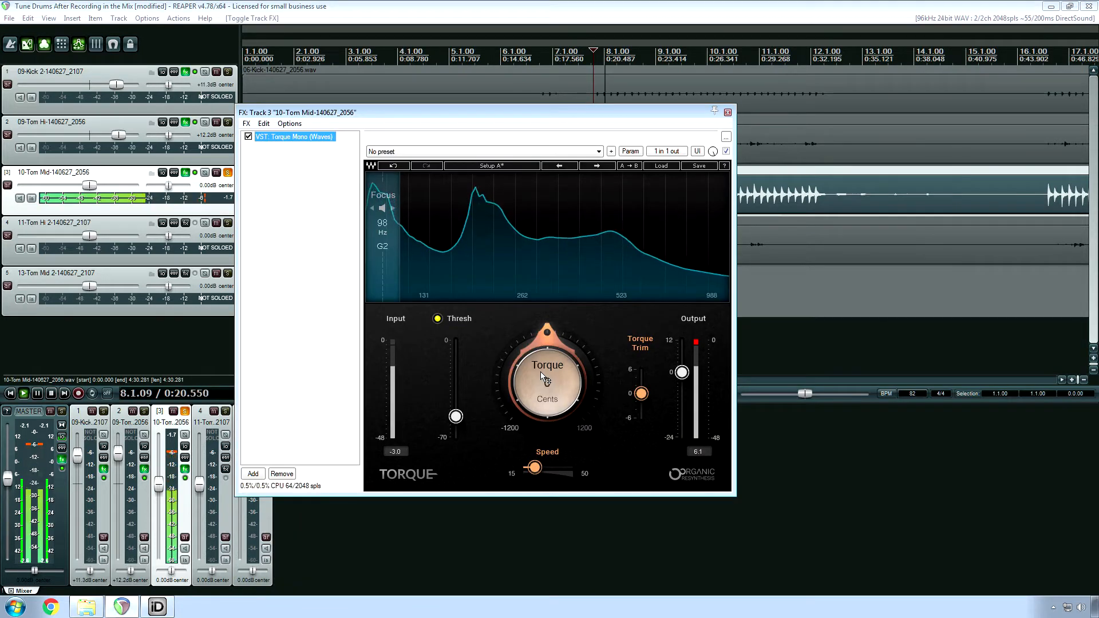
drag(540, 372, 540, 401)
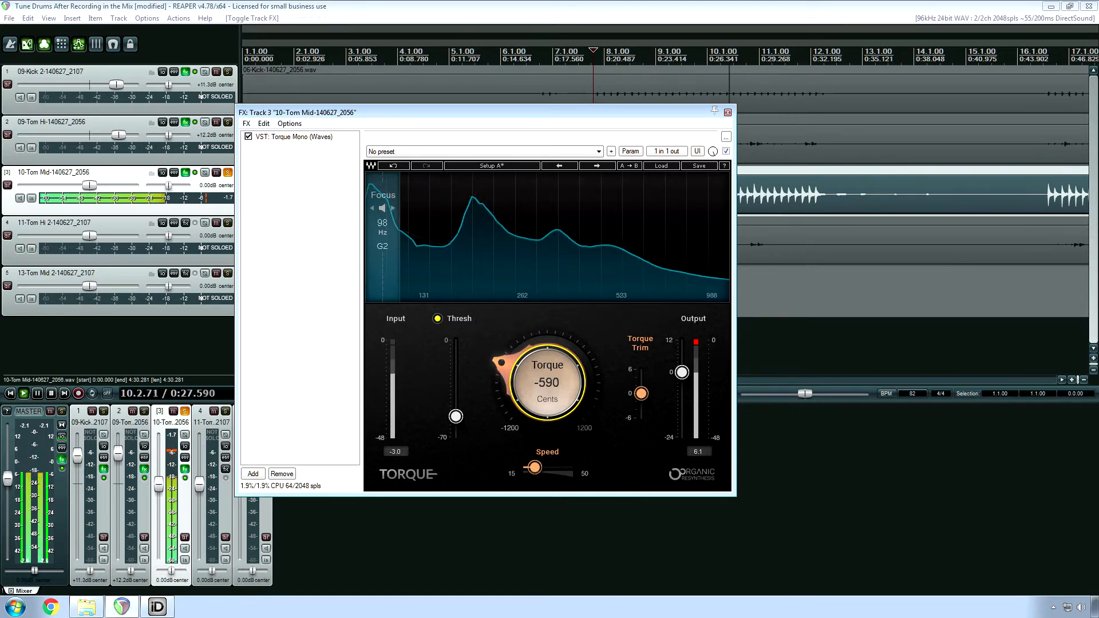
drag(540, 373, 540, 401)
key(space)
key(space)
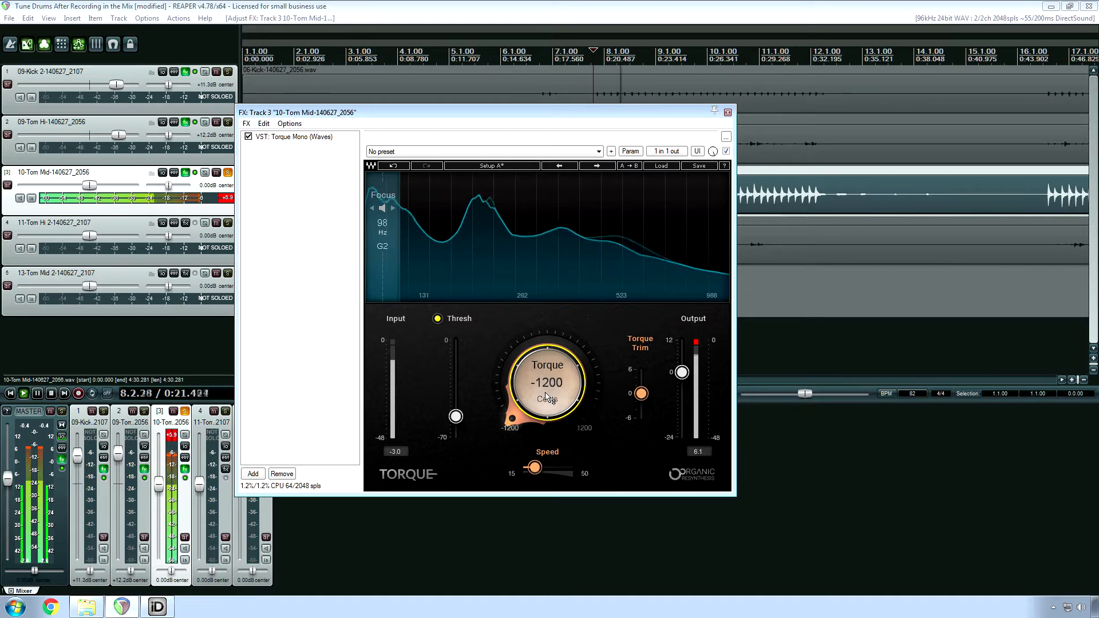
mouse_move(545, 397)
mouse_down()
mouse_move(545, 382)
mouse_move(545, 397)
mouse_up()
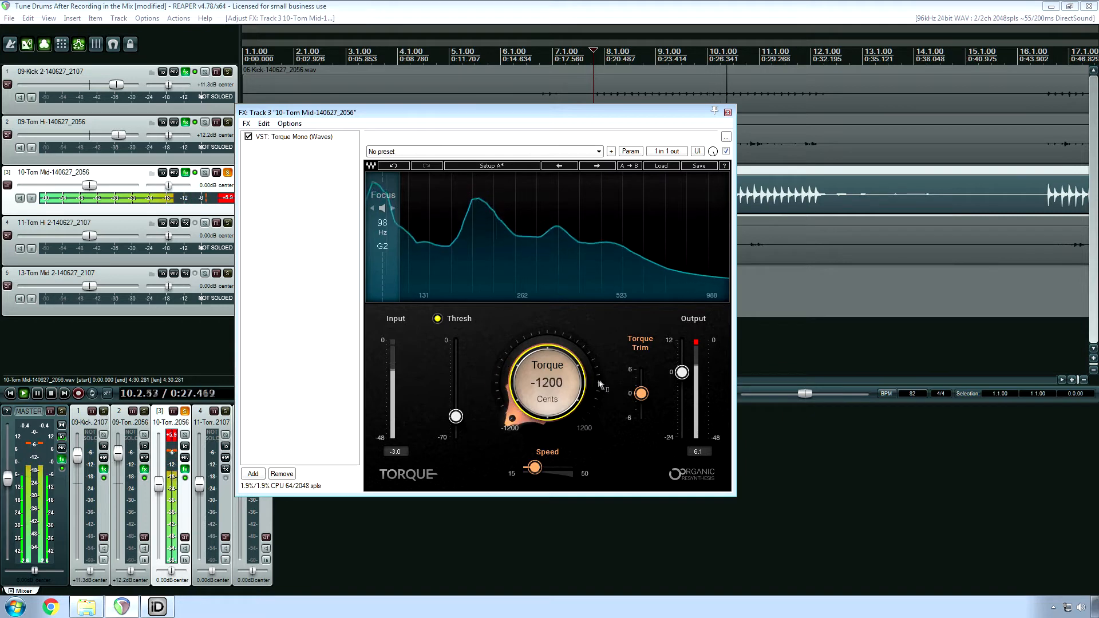
mouse_move(641, 394)
mouse_down()
mouse_move(640, 420)
mouse_move(640, 396)
mouse_up()
- Try Torque amounts of -655 and -1060 cents on the mid tom, replaying the hits to compare
drag(541, 385, 541, 365)
key(space)
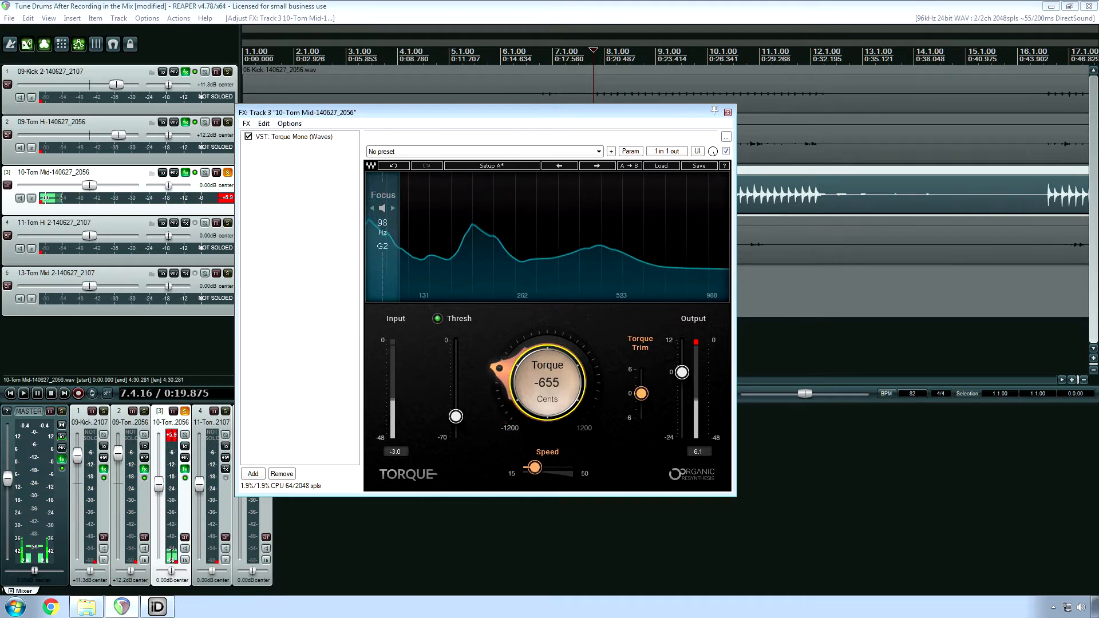
key(space)
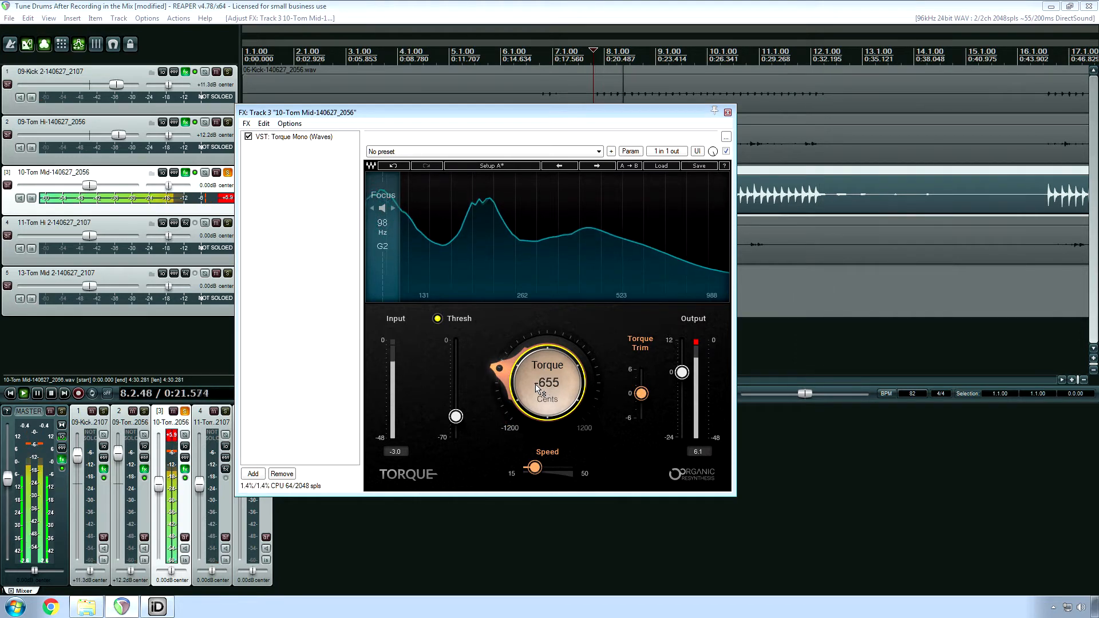
mouse_move(537, 390)
mouse_down()
mouse_move(537, 413)
mouse_move(545, 389)
mouse_up()
key(space)
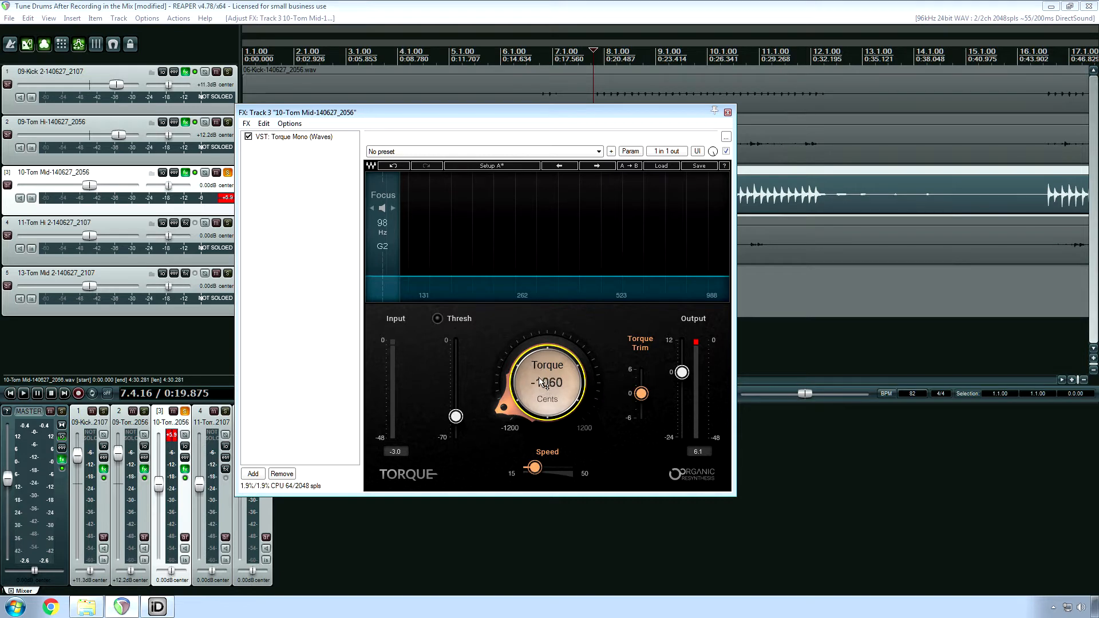
- Move the focus band to 192 Hz during playback and set the Torque amount to -960 cents
key(space)
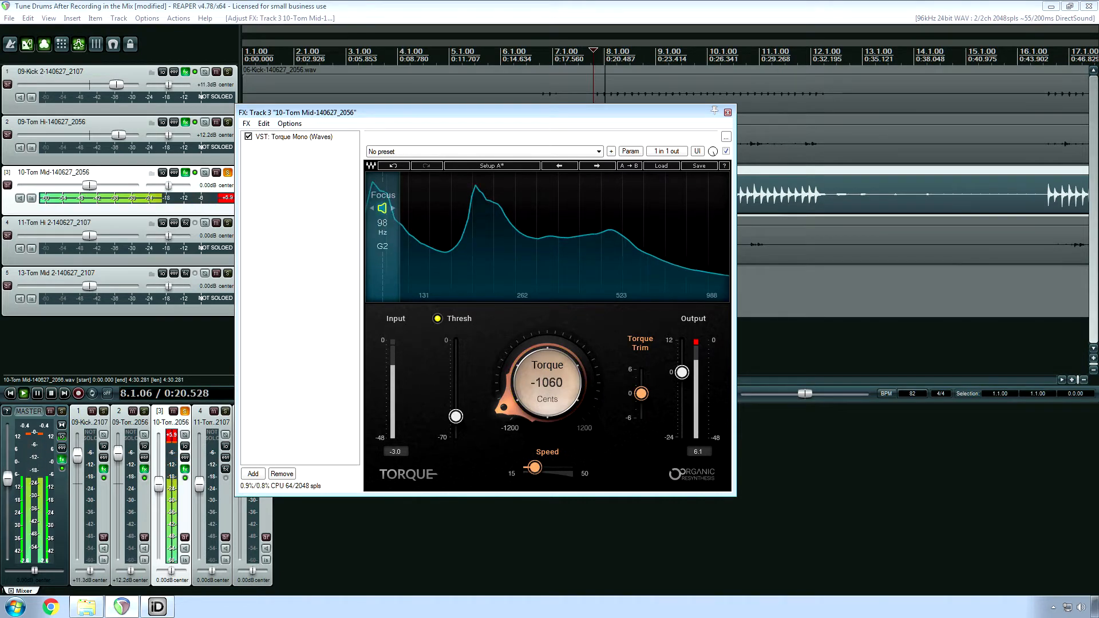
drag(388, 250, 478, 249)
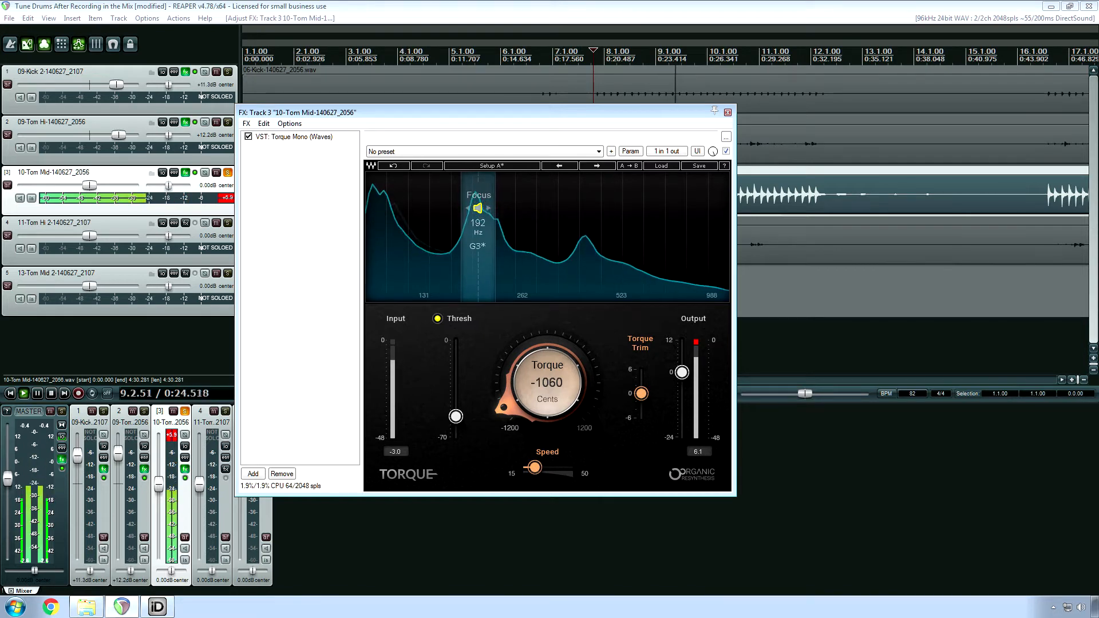
mouse_move(504, 408)
mouse_down()
mouse_move(547, 339)
mouse_move(581, 344)
mouse_move(565, 334)
mouse_move(495, 384)
mouse_move(499, 398)
mouse_up()
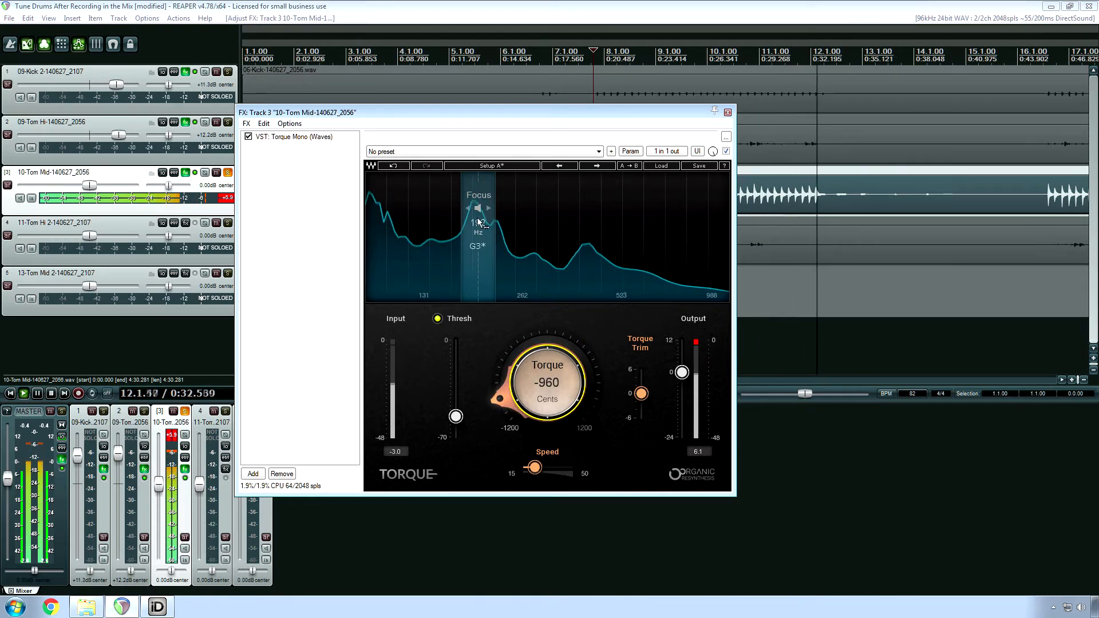
- Compare the focus band at 98 Hz and 194 Hz with Torque at -345 cents, and leave the focus at 195 Hz
drag(481, 268, 386, 268)
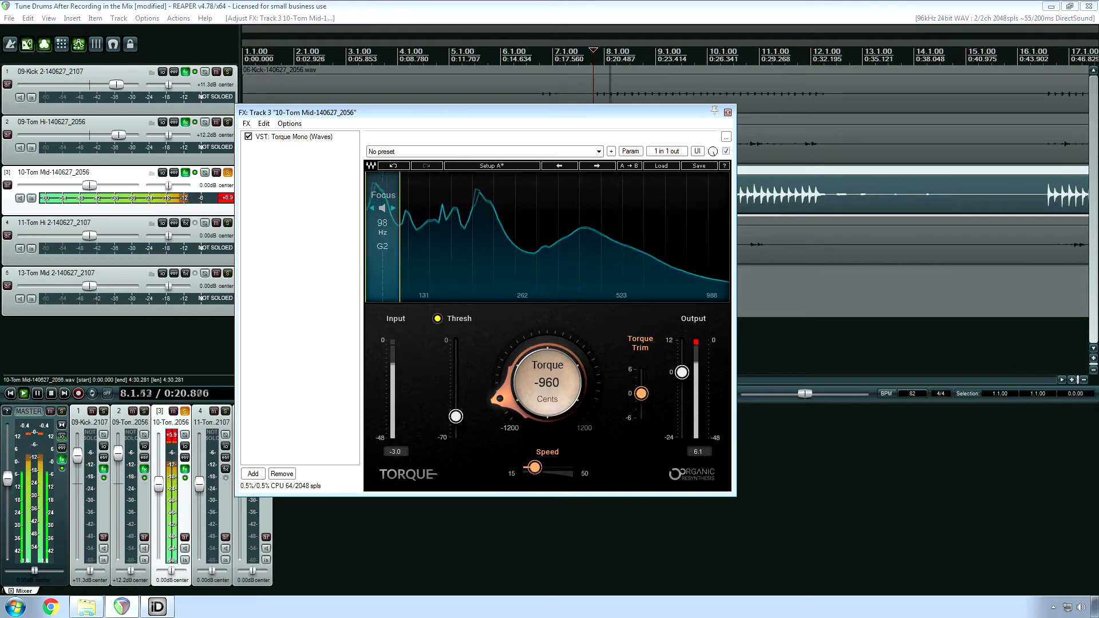
drag(384, 268, 480, 267)
drag(544, 383, 543, 350)
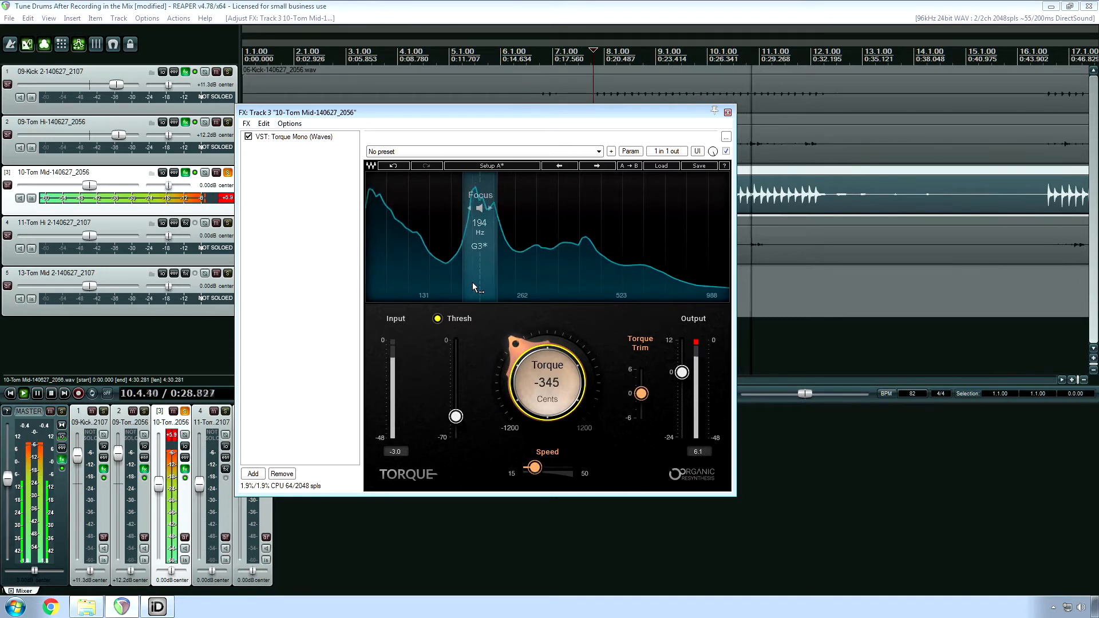
drag(472, 283, 382, 283)
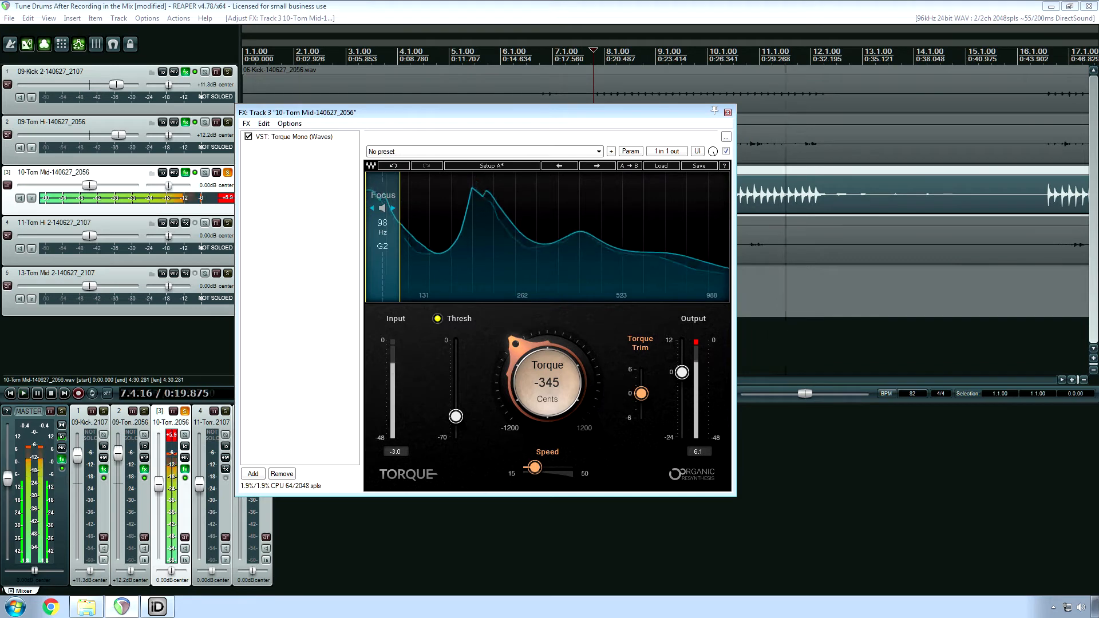
drag(382, 284, 482, 308)
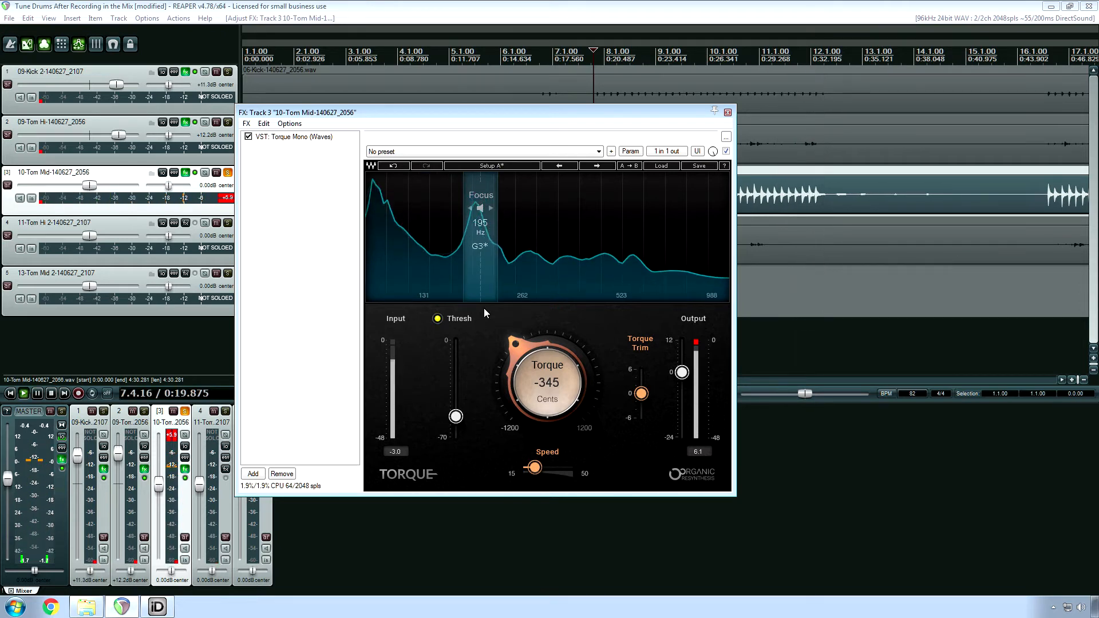
key(space)
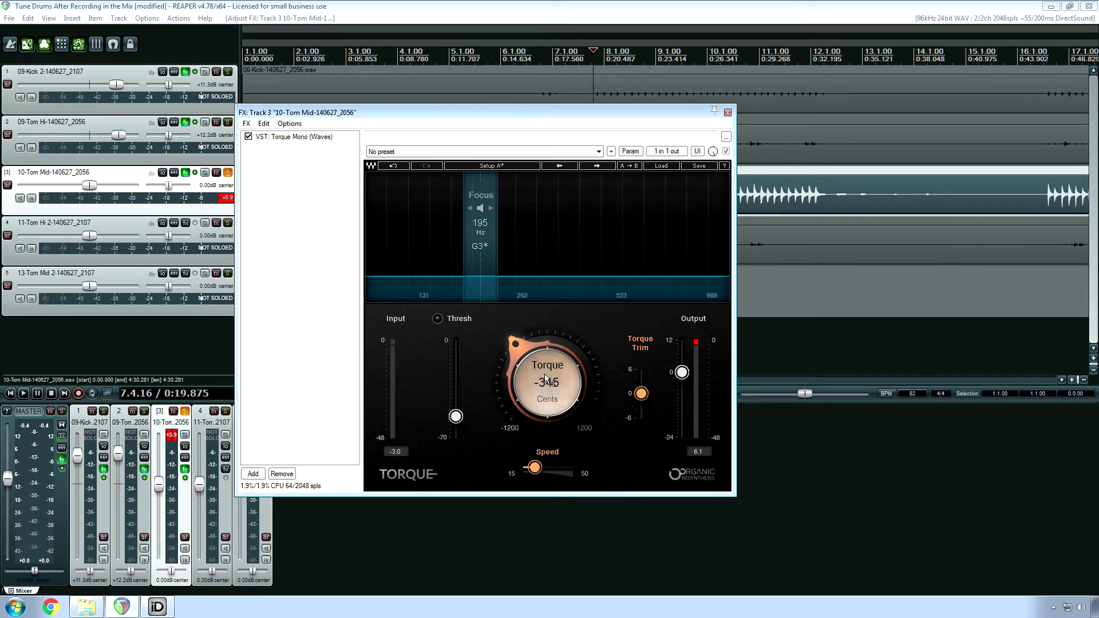
- Raise the Torque amount through +740 to +1200 cents while replaying the mid tom hits
key(space)
drag(544, 373, 545, 301)
key(space)
key(space)
mouse_move(571, 377)
mouse_down()
mouse_move(572, 360)
mouse_move(554, 389)
mouse_up()
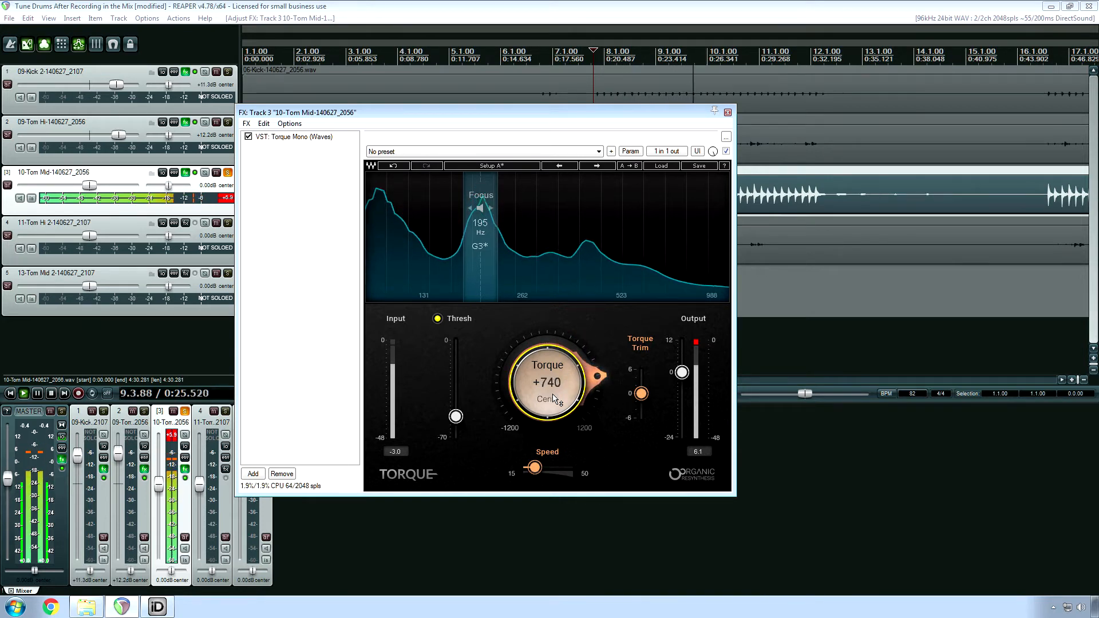
drag(554, 398, 551, 389)
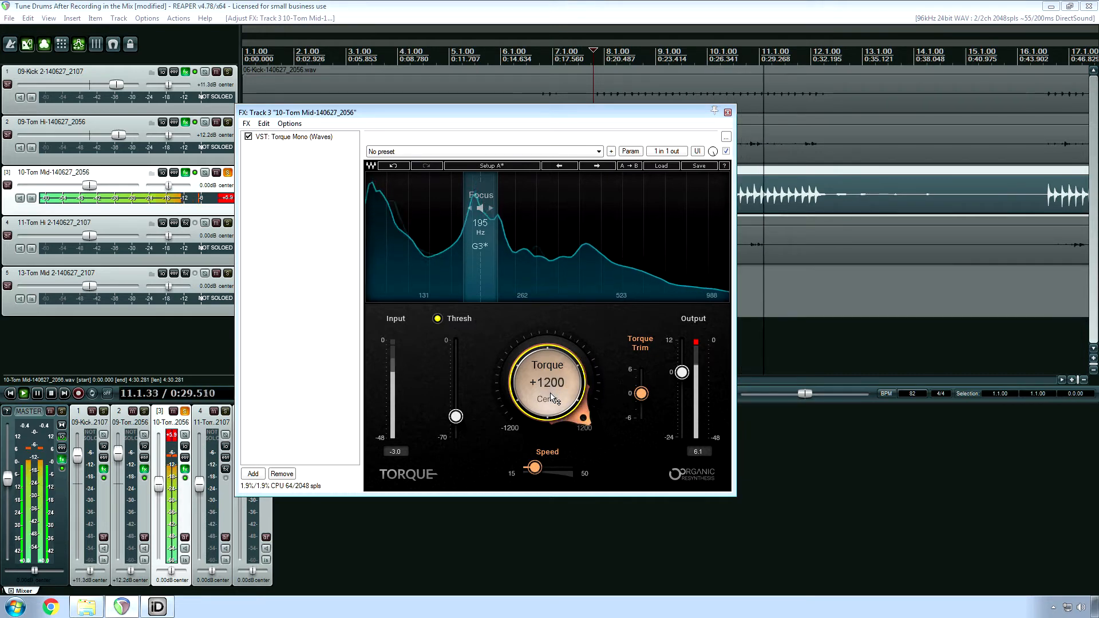
- Stop the mid tom playback, move the Torque plug-in window clear of the track's waveform and lower its Torque amount
key(space)
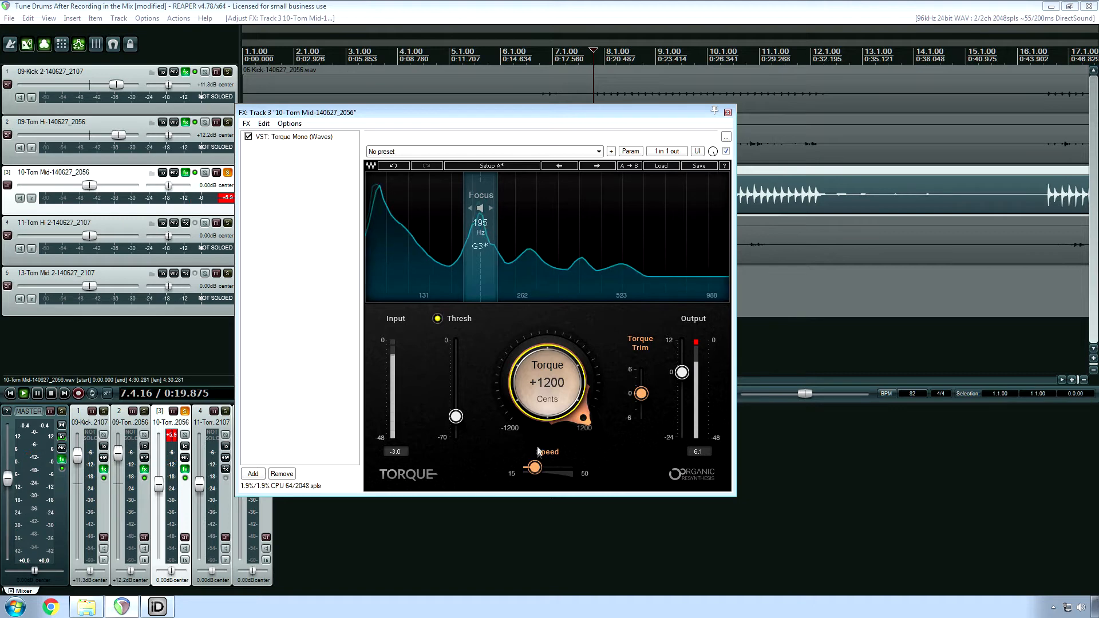
key(space)
mouse_move(535, 469)
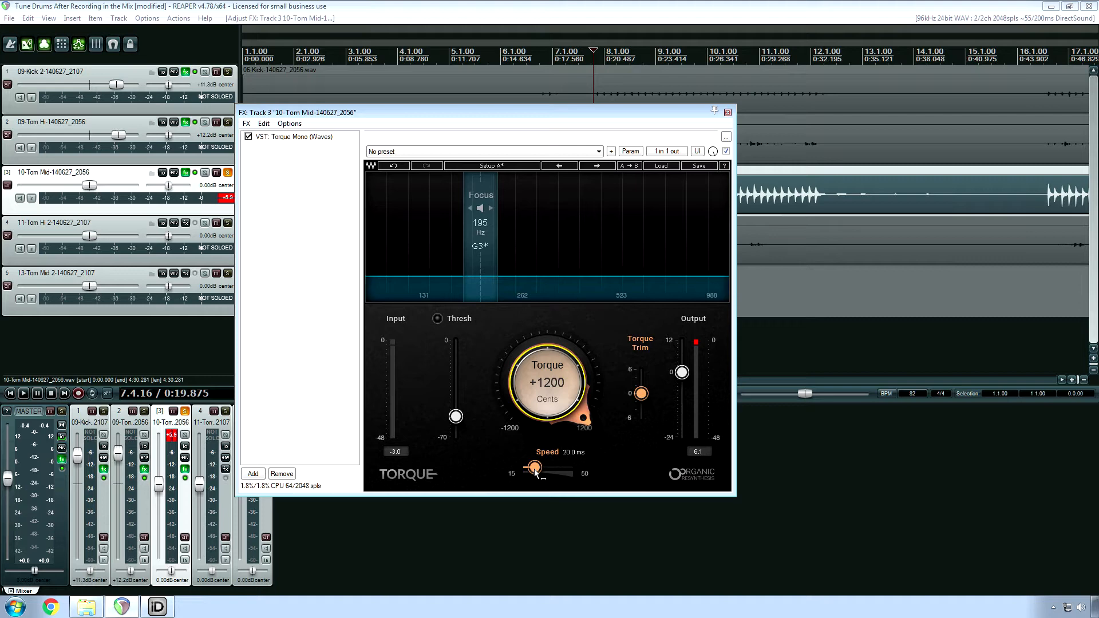
drag(458, 114, 316, 171)
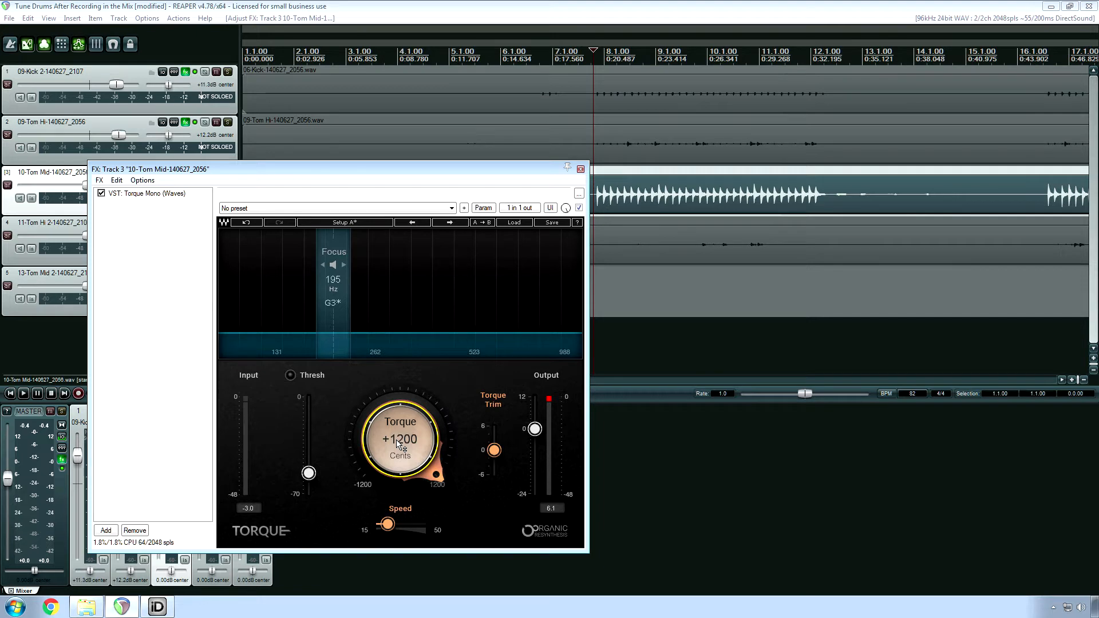
drag(399, 442, 407, 462)
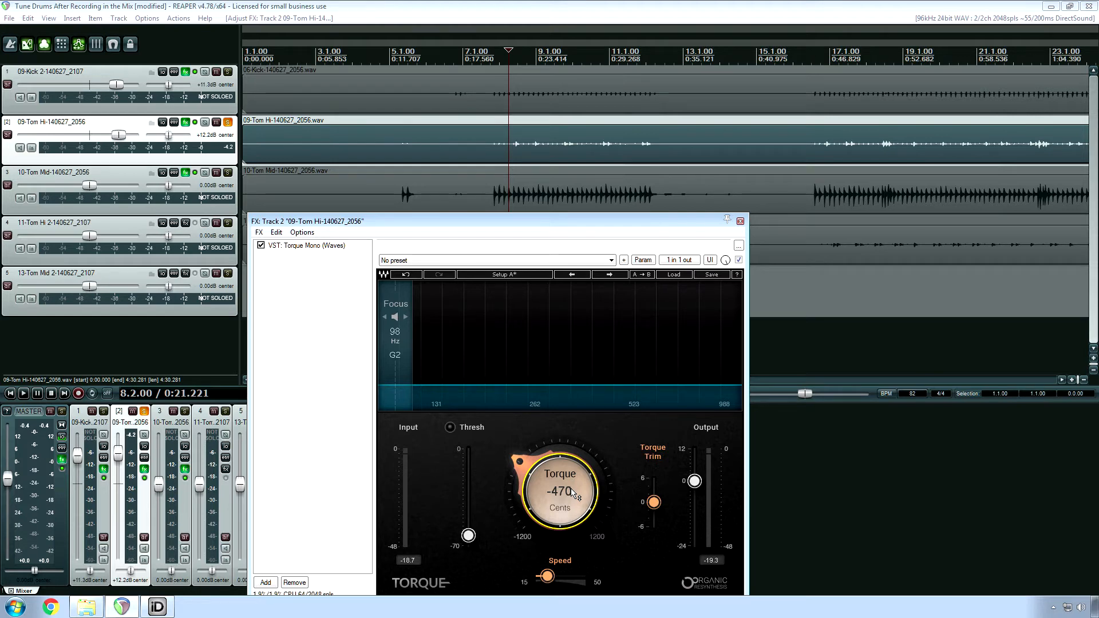
- Try Torque amounts of -880 and +330 cents on the hi tom during playback, and close its effects window
key(space)
drag(574, 494, 575, 530)
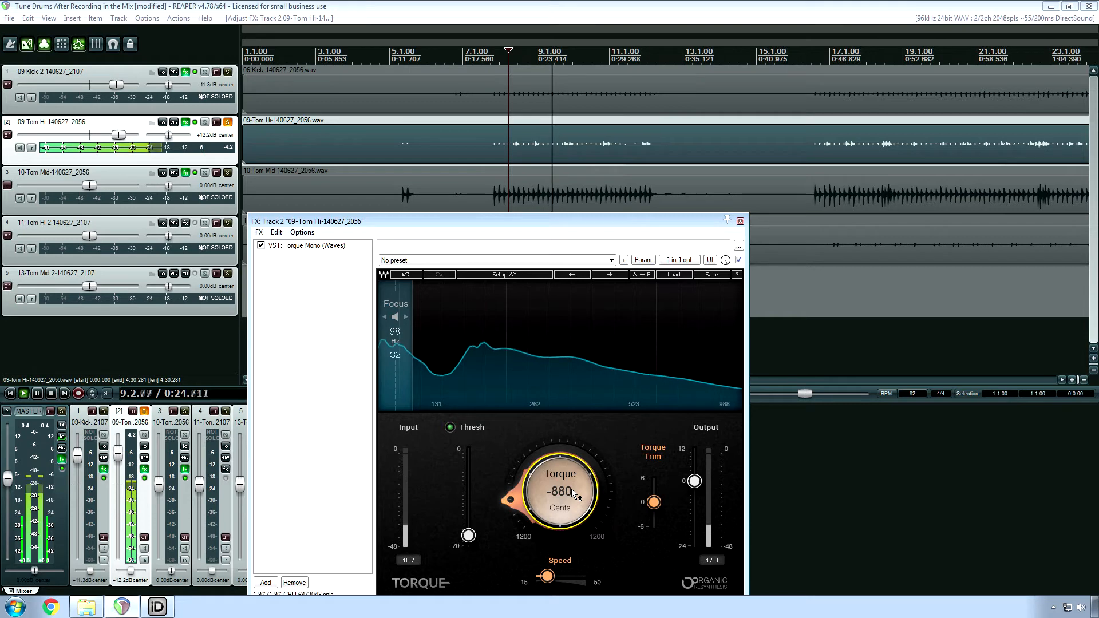
drag(574, 494, 574, 406)
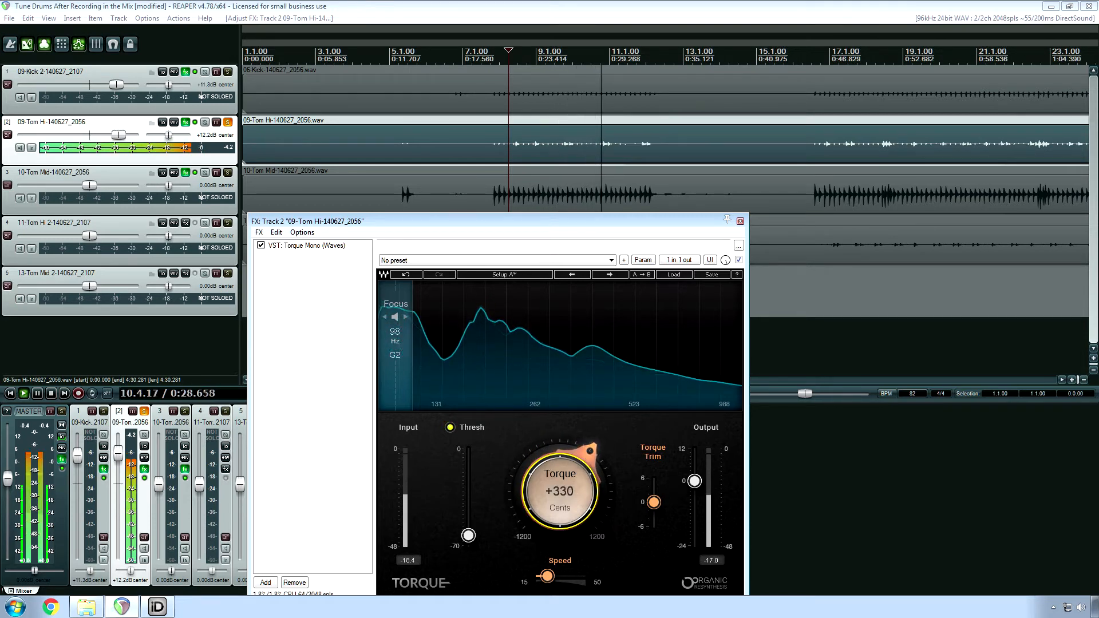
key(space)
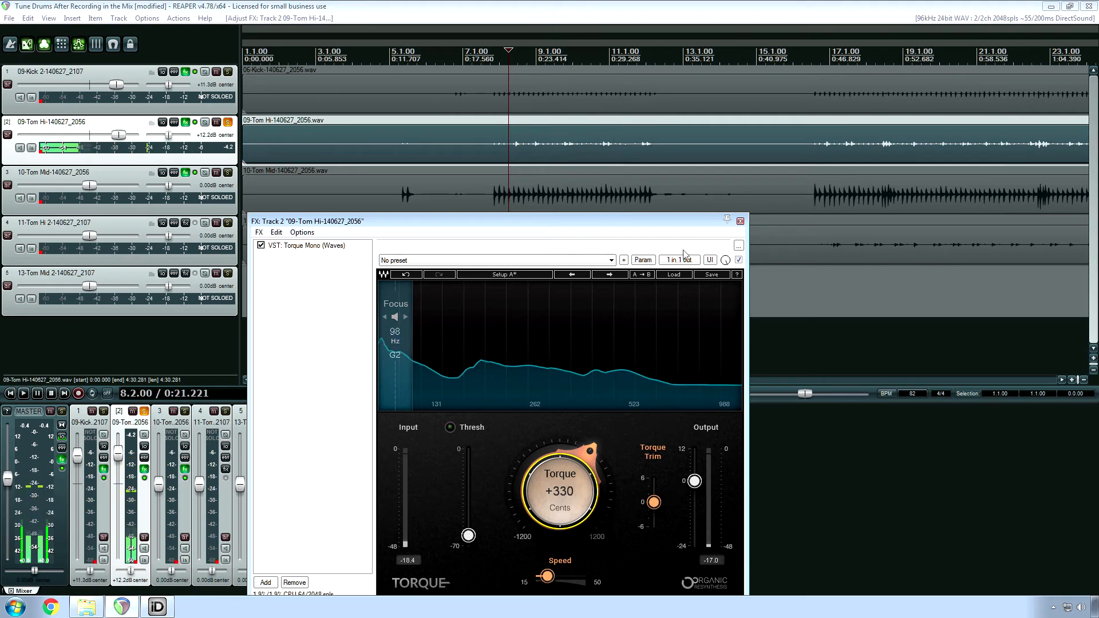
click(740, 221)
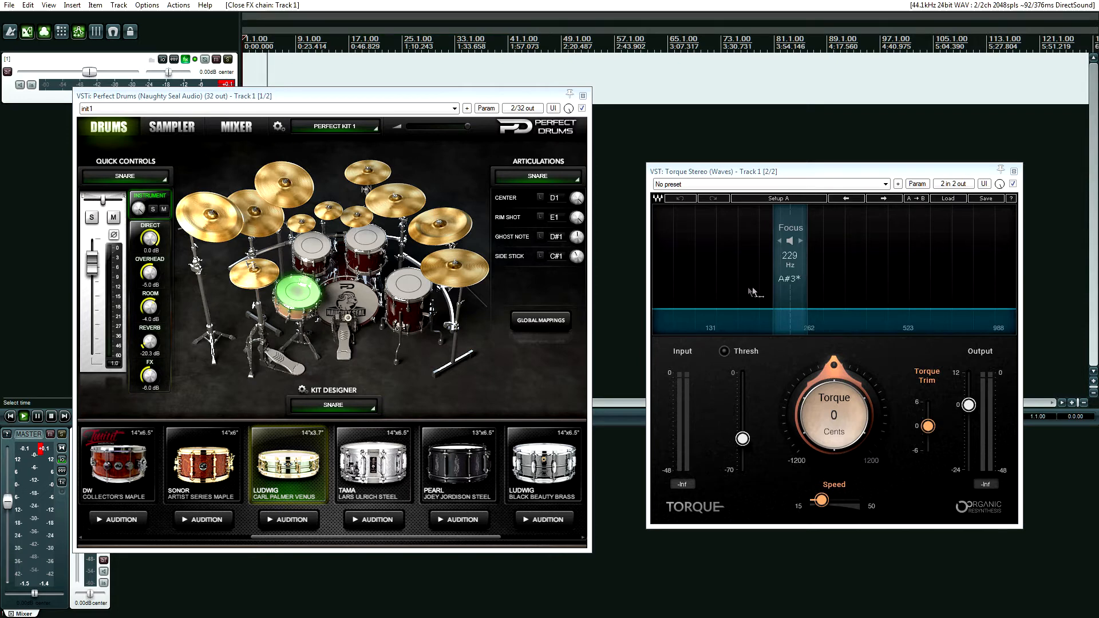
- Audition the Perfect Drums snare and set the Torque Stereo focus band to 197 Hz over its fundamental peak
click(298, 295)
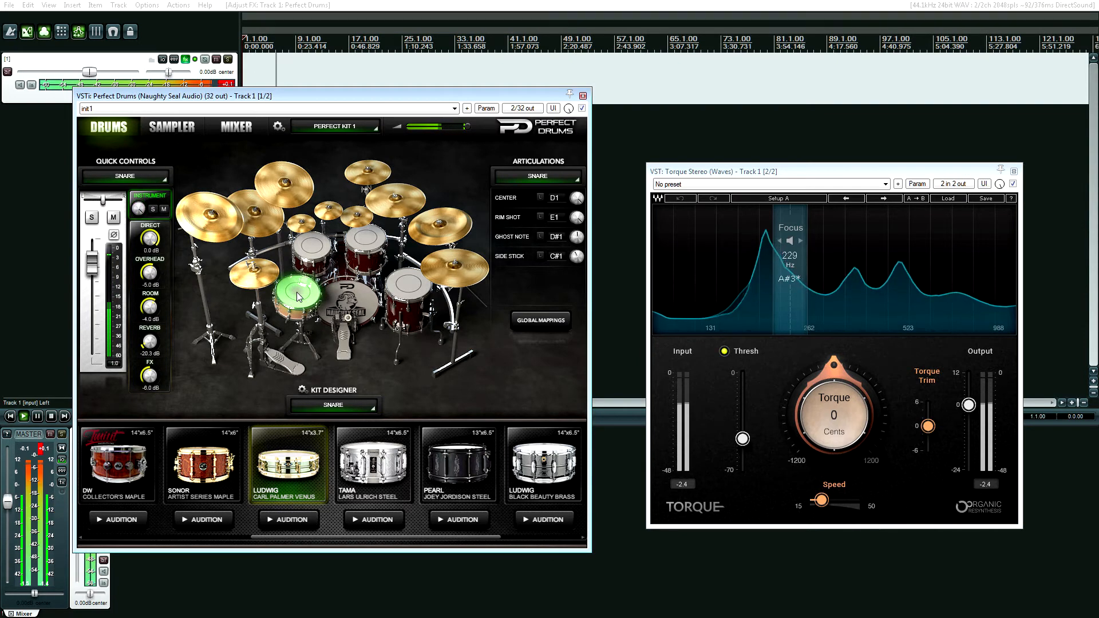
drag(799, 303, 778, 304)
click(301, 299)
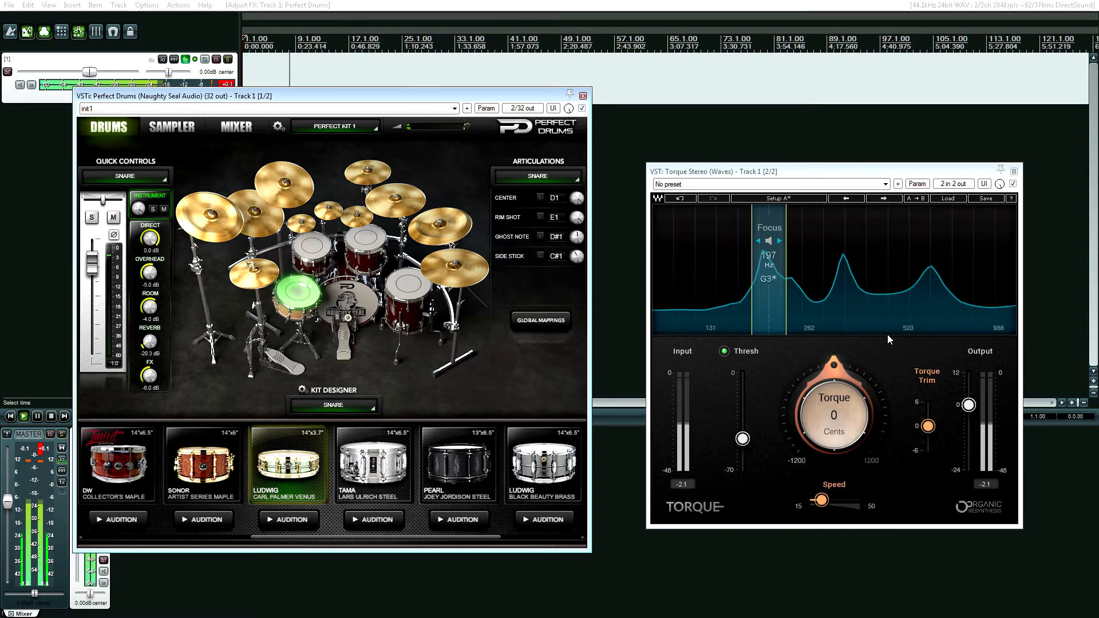
click(294, 295)
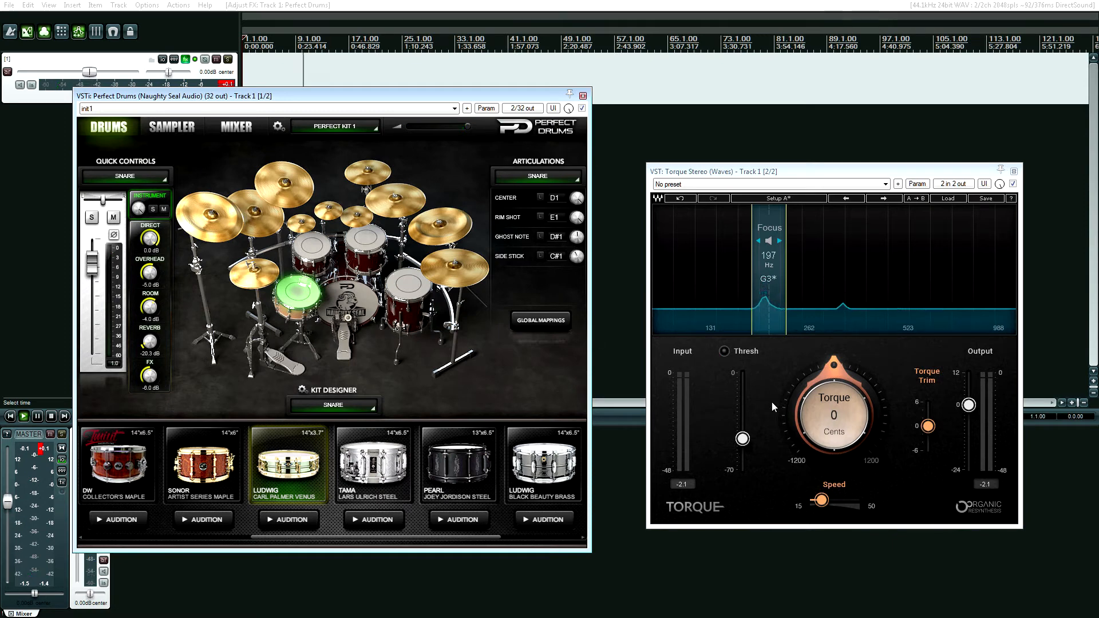
- Set the Torque threshold to -51.0 while auditioning the snare
click(285, 290)
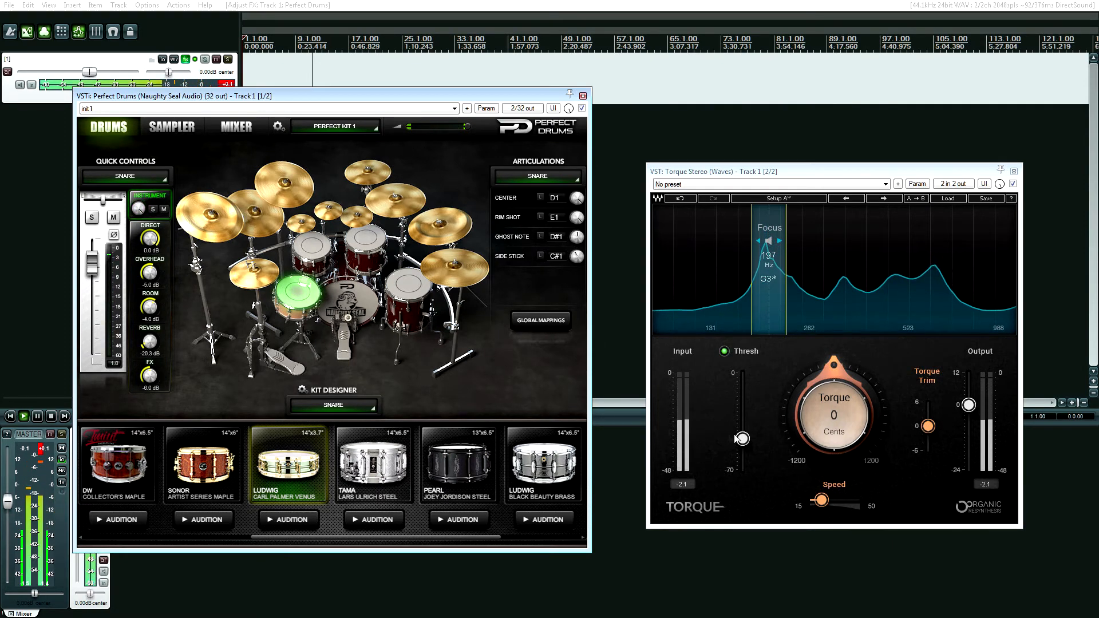
drag(743, 438, 742, 441)
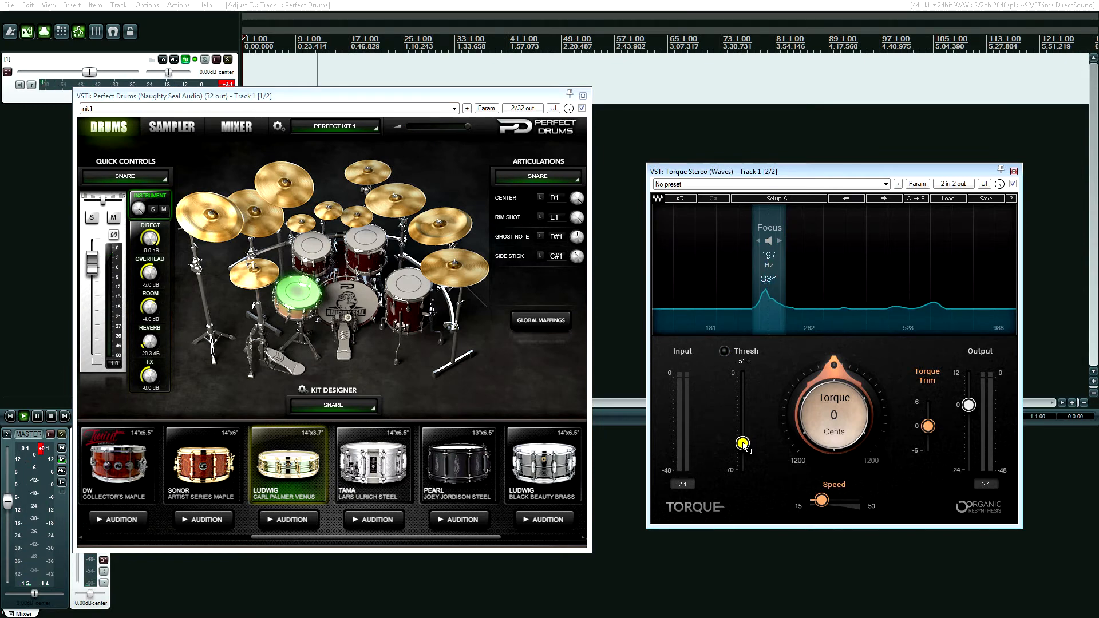
click(309, 303)
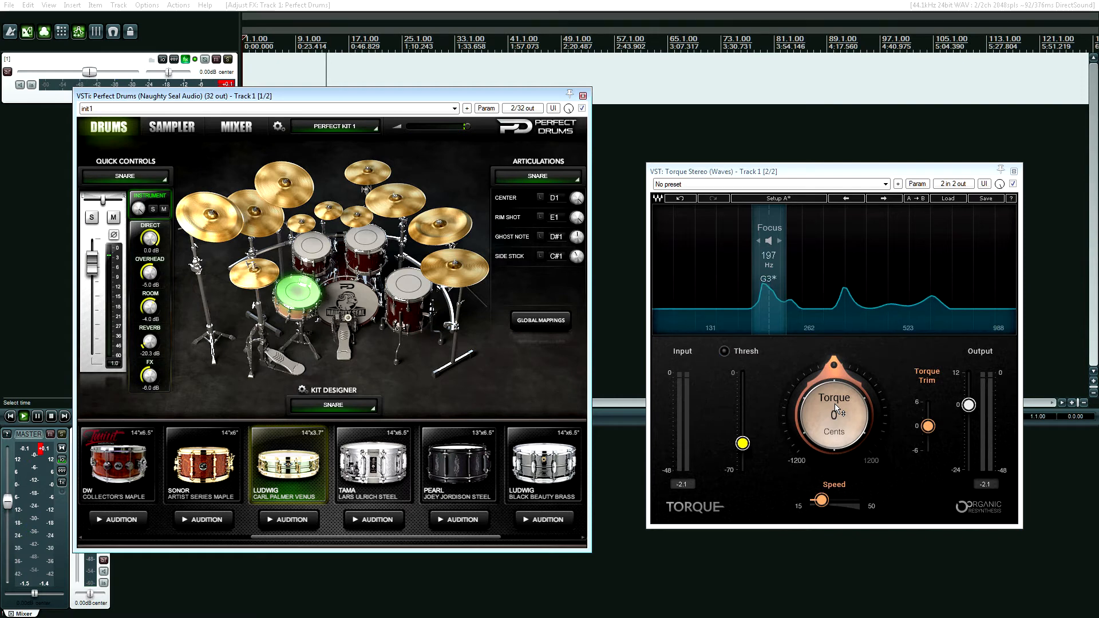
- Try Torque amounts of -95, -205 and -310 cents on the snare, auditioning the drum at each setting
drag(836, 399, 836, 407)
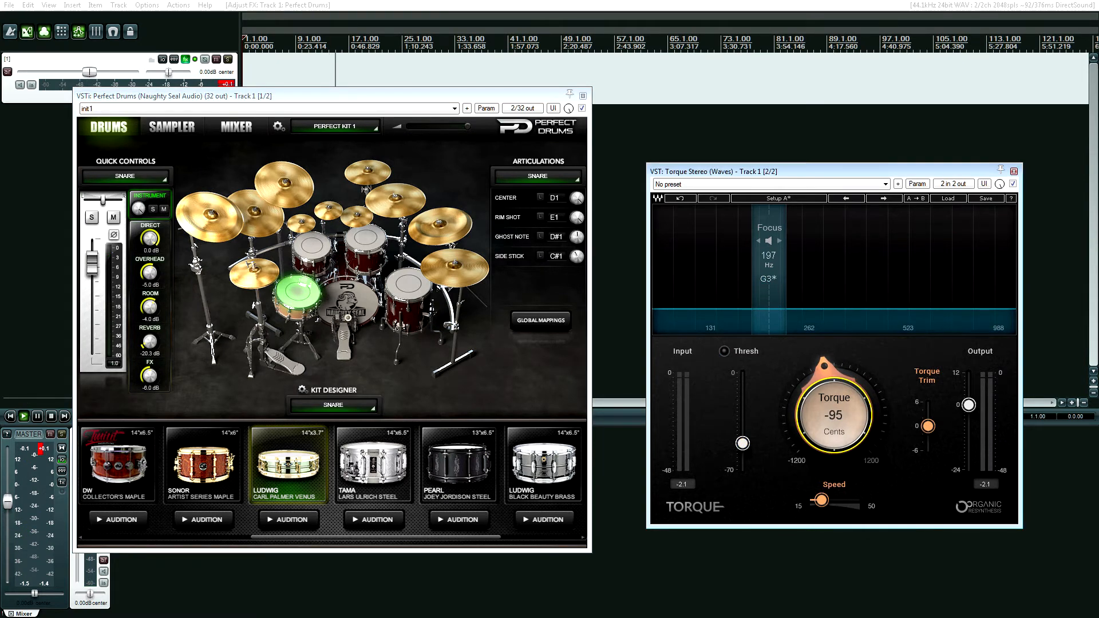
click(300, 297)
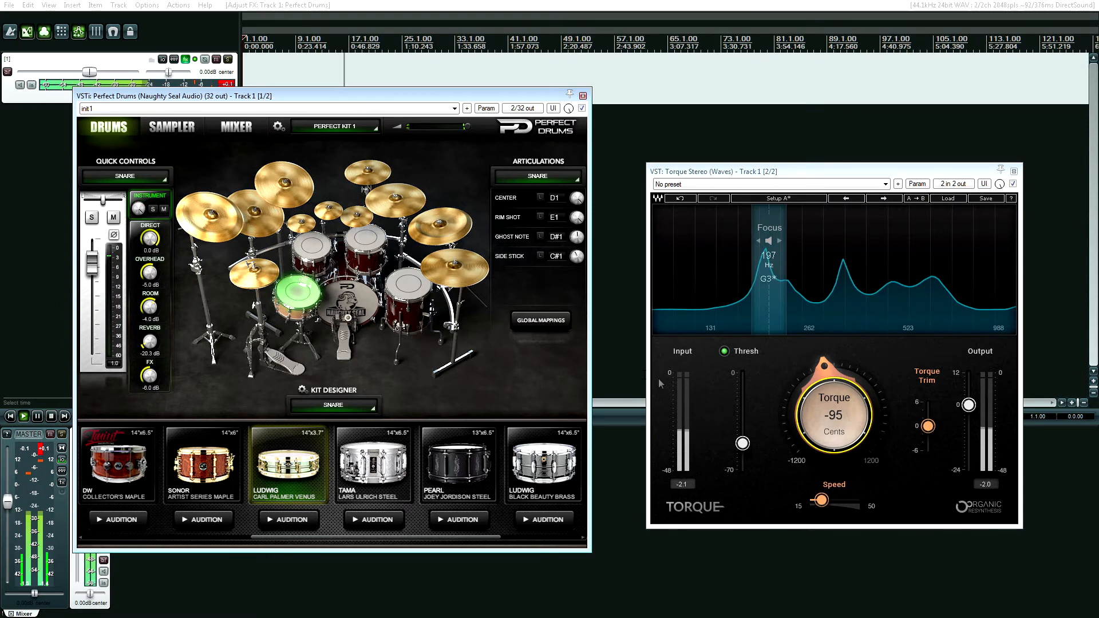
drag(828, 410, 827, 423)
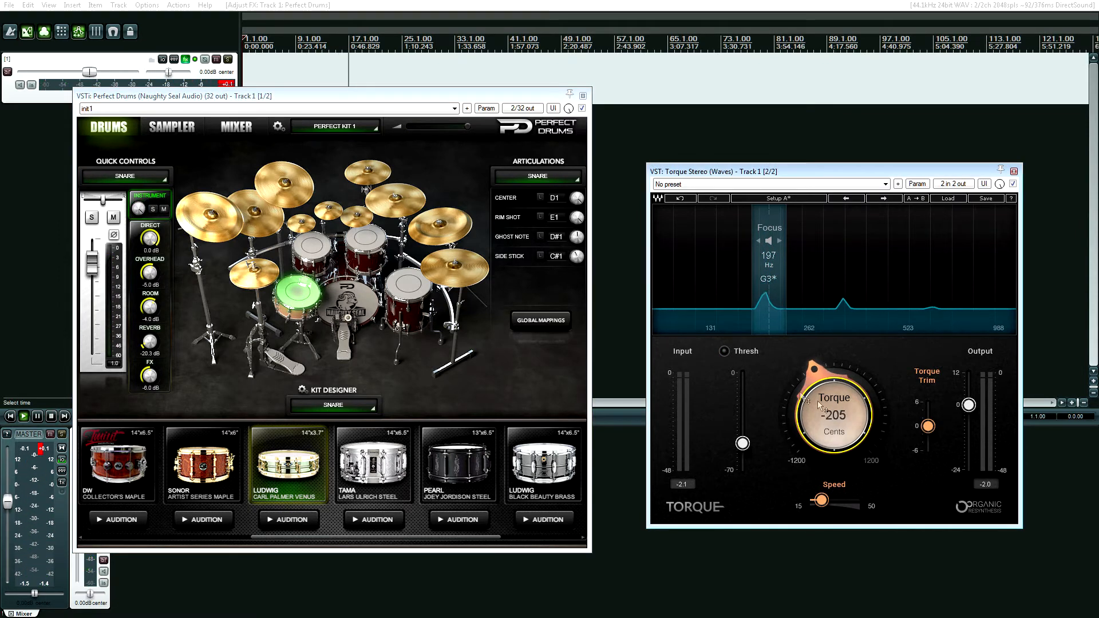
click(312, 290)
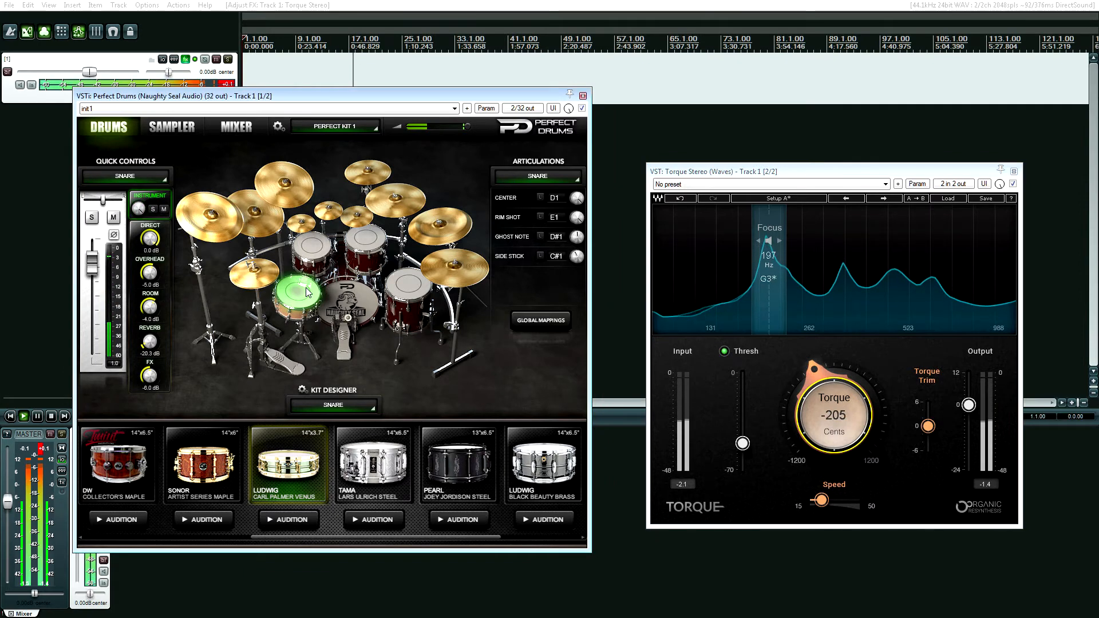
click(306, 292)
drag(830, 414, 830, 449)
click(308, 310)
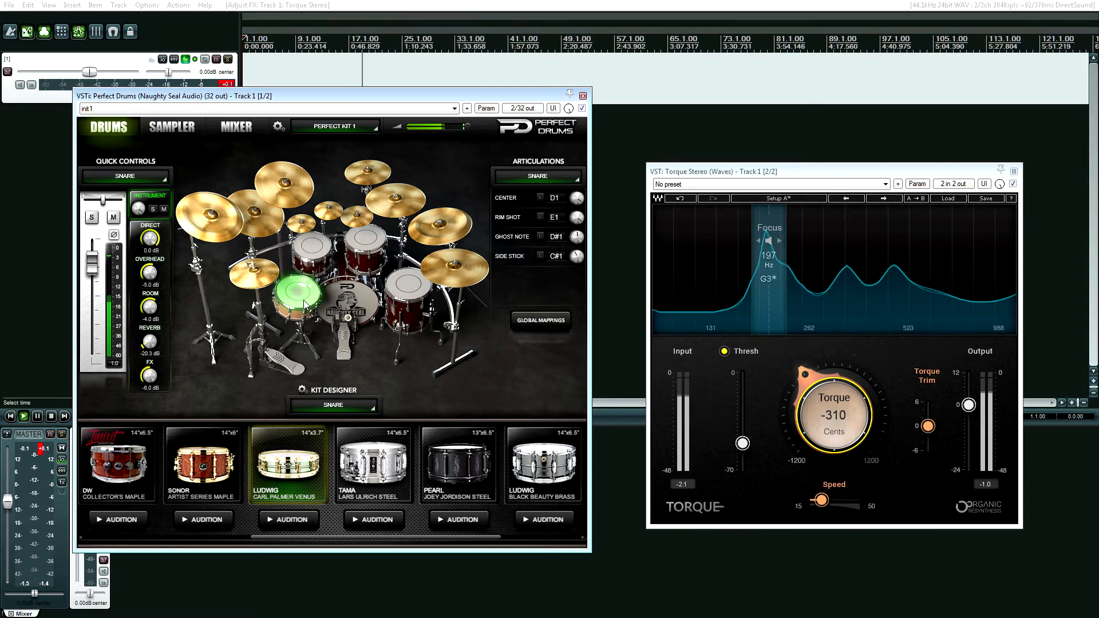
click(303, 301)
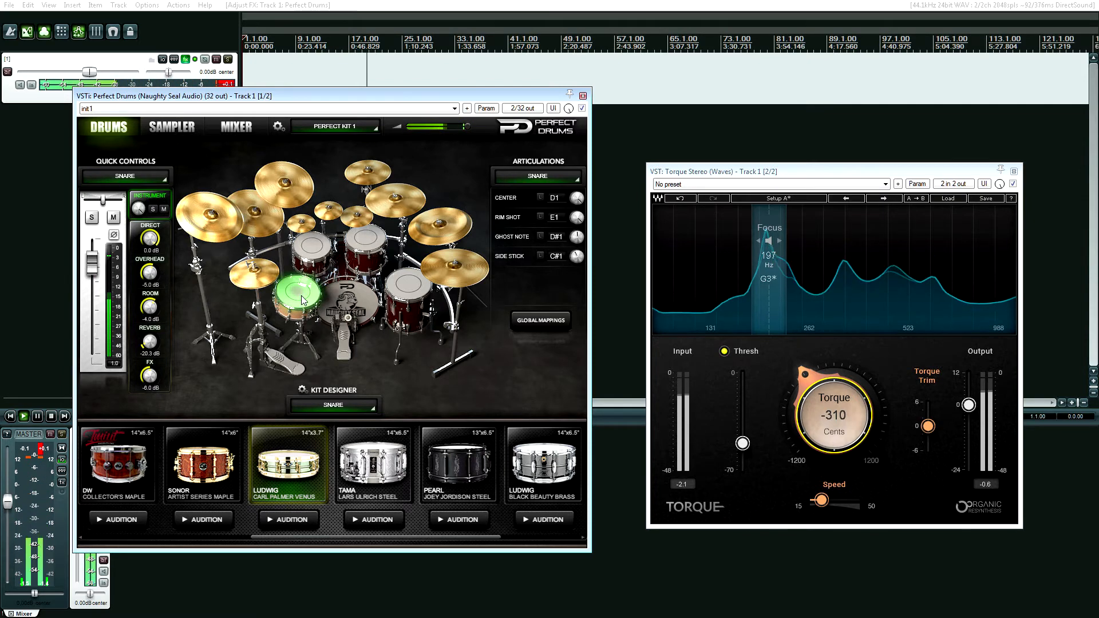
- Lower the snare's Torque amount through -395 and -505 to -595 cents, auditioning the drum along the way
drag(831, 415, 831, 438)
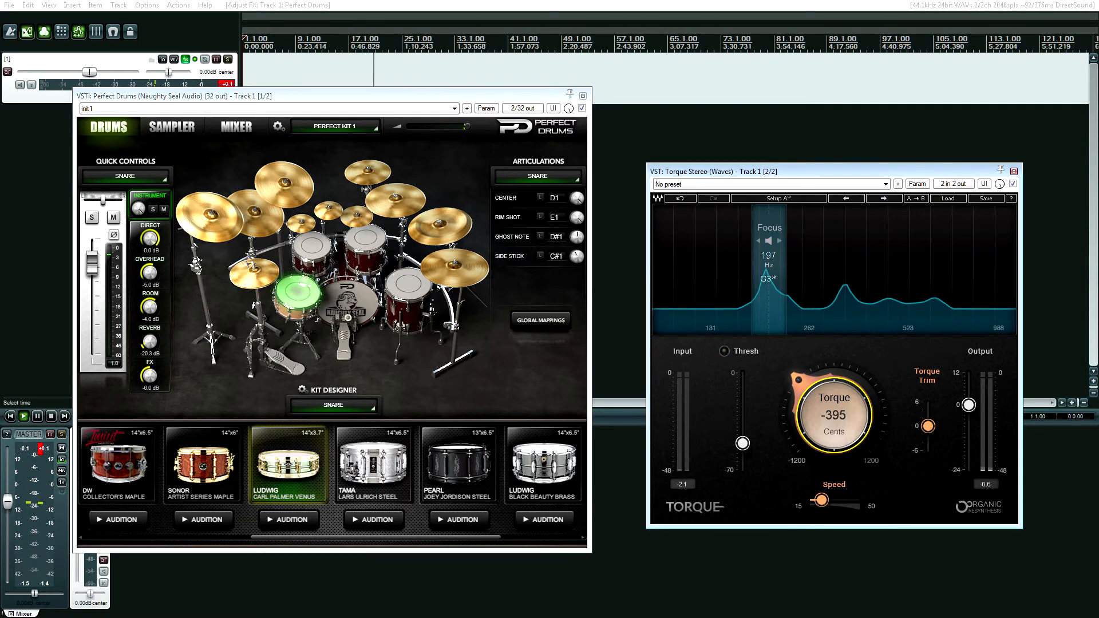
click(325, 317)
drag(831, 411, 832, 433)
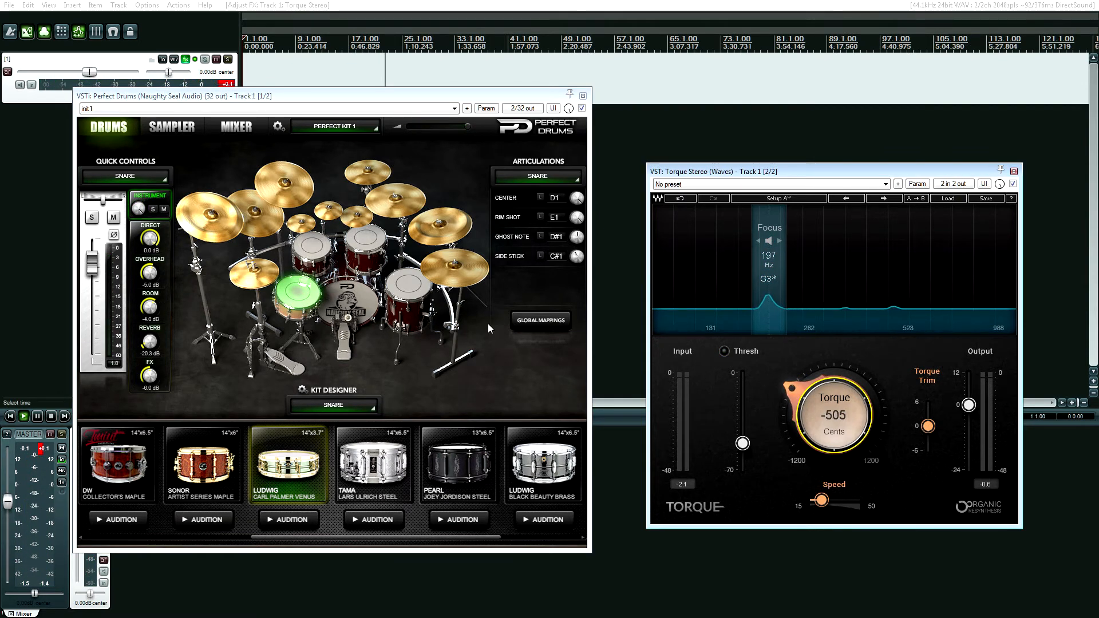
click(293, 297)
click(286, 296)
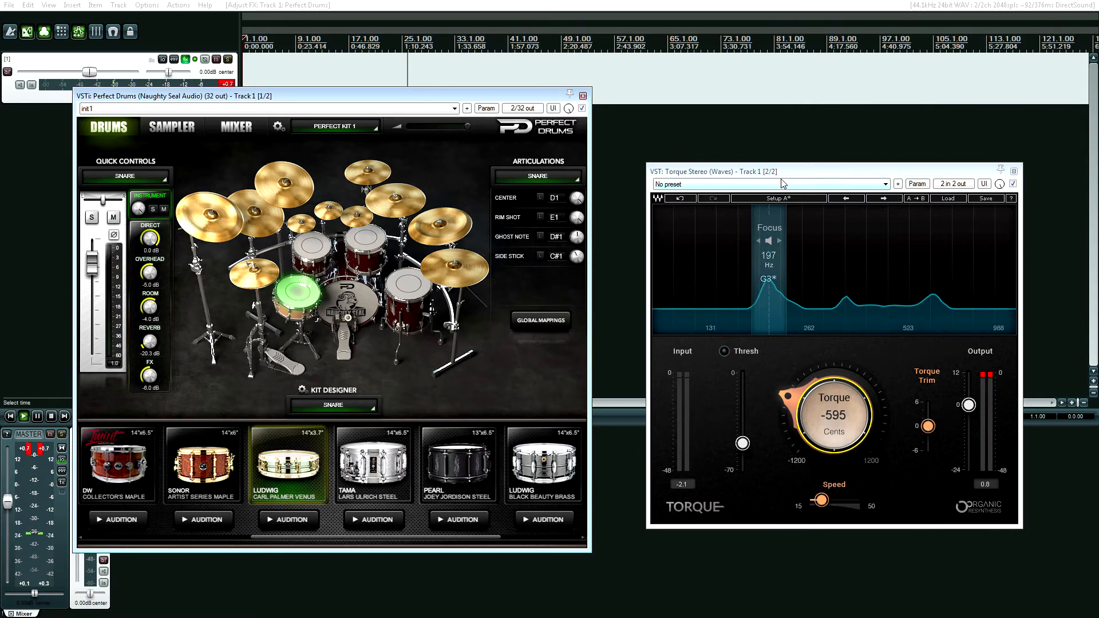
- Compare the snare hits with the Torque plug-in bypassed and active at -595 cents, leaving it active
click(1013, 184)
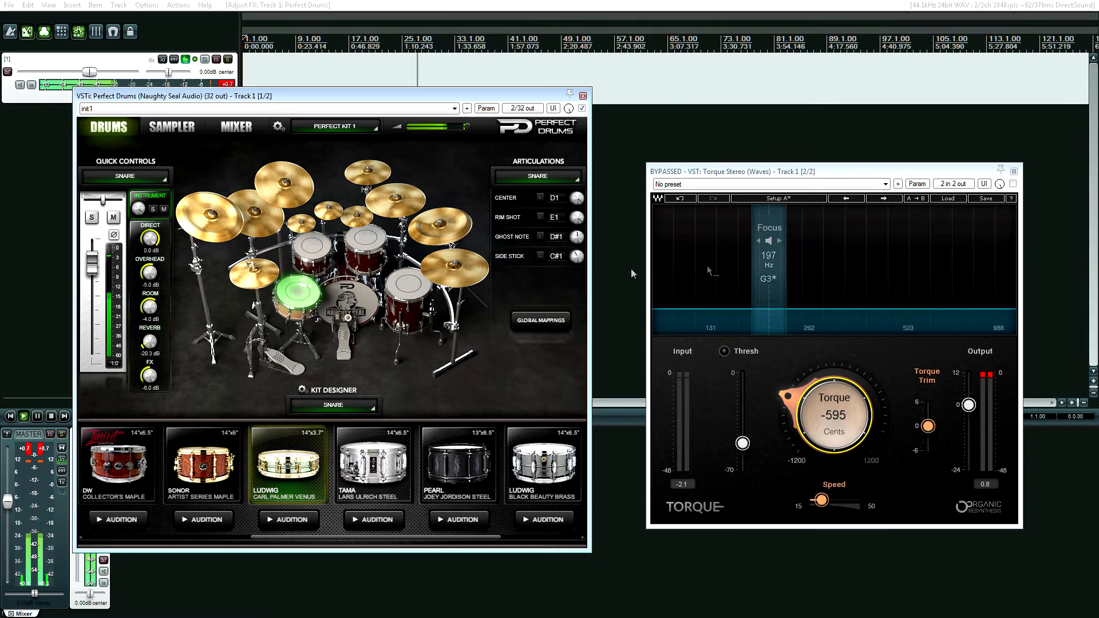
click(1013, 184)
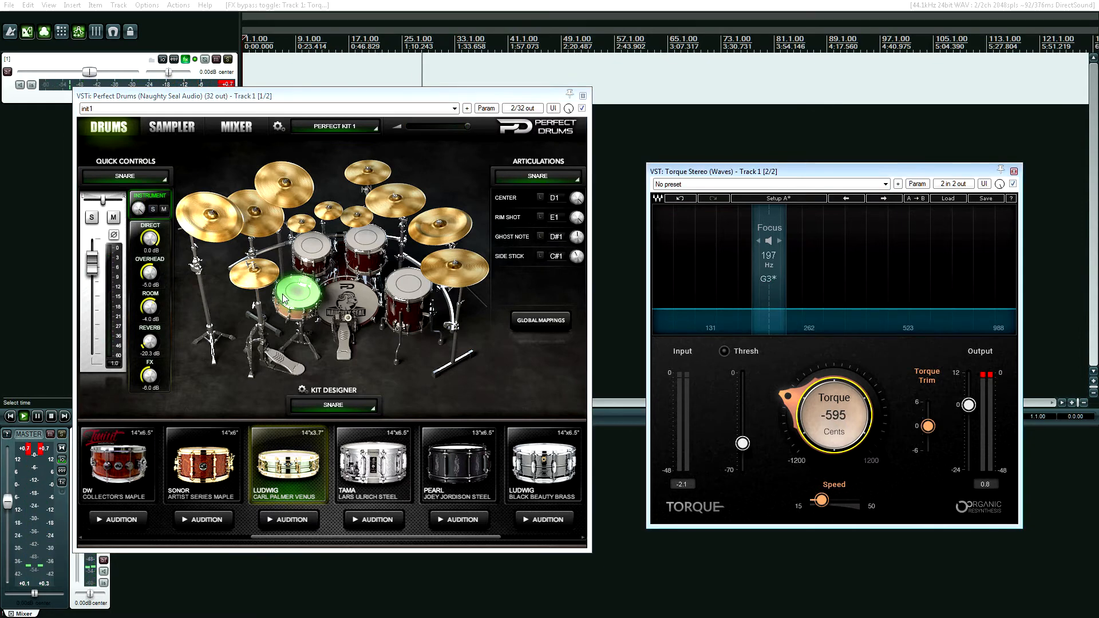
click(299, 298)
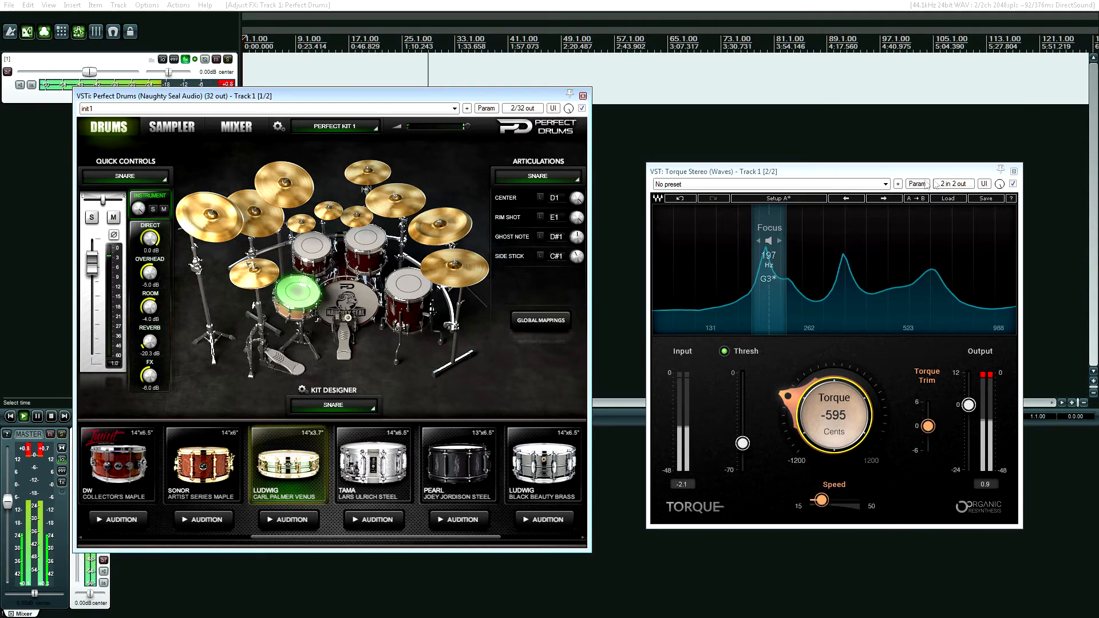
click(1013, 185)
click(310, 297)
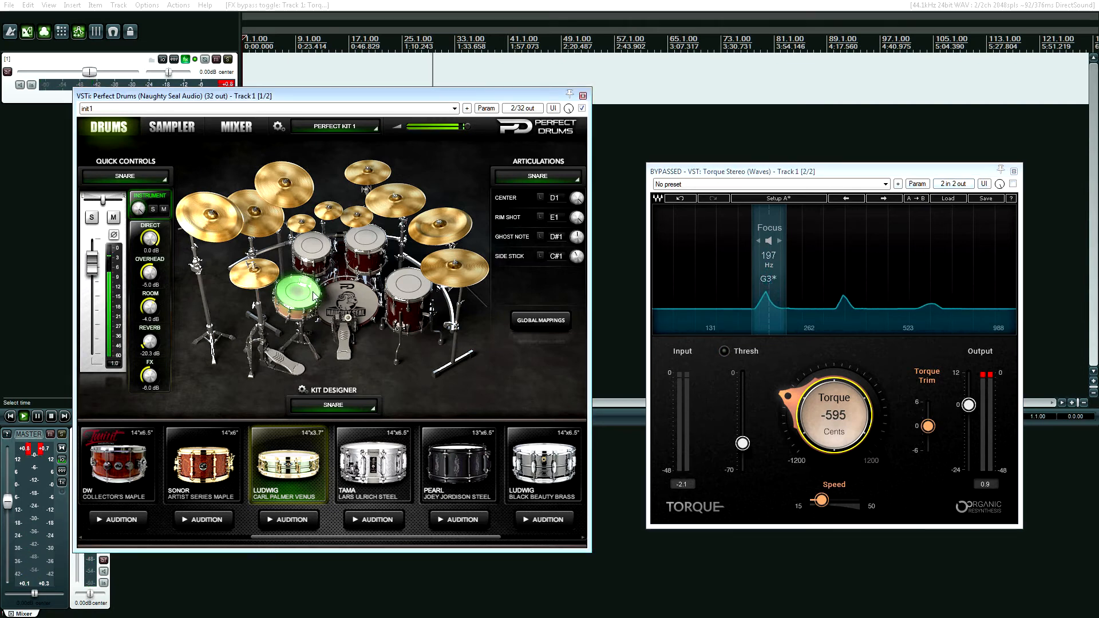
click(310, 297)
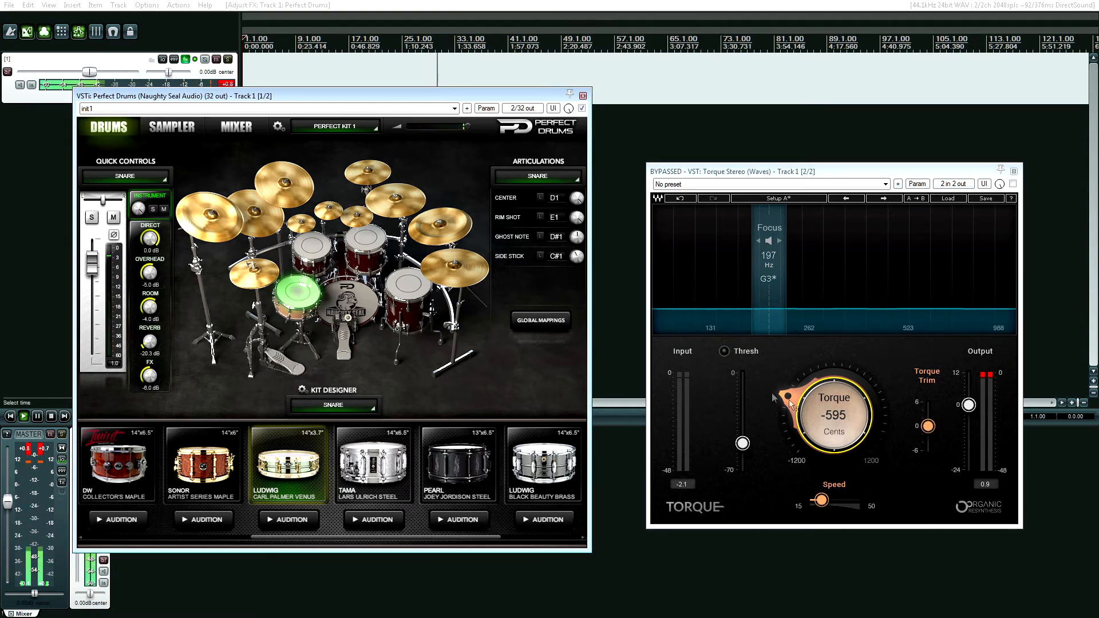
click(1012, 183)
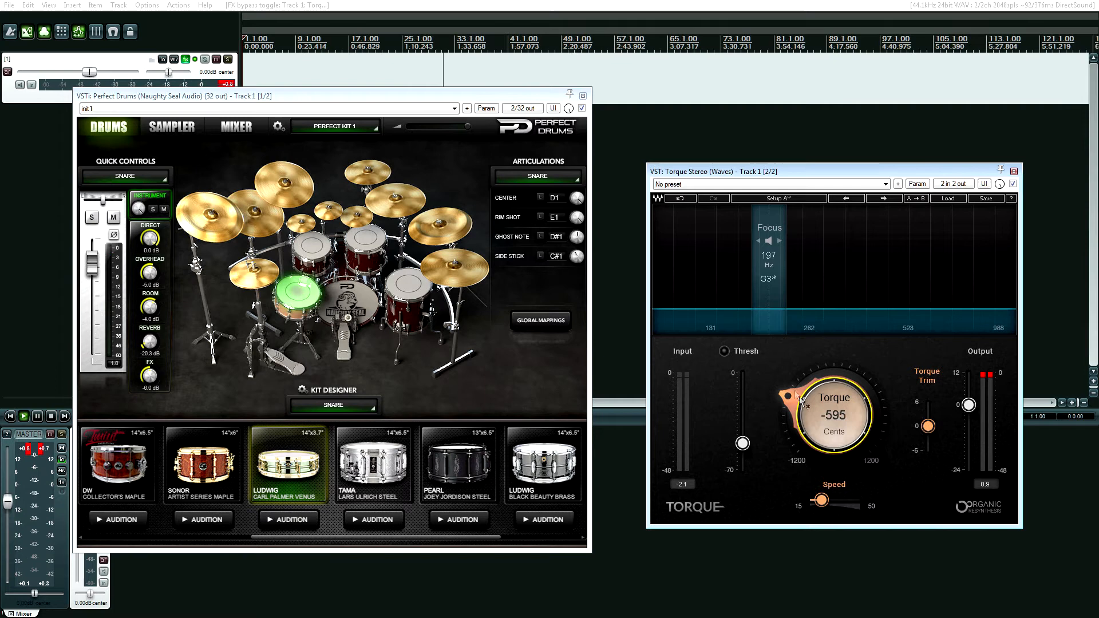
- Set the Torque amount to +105 cents and compare repeated snare hits with the plug-in bypassed and active
click(293, 292)
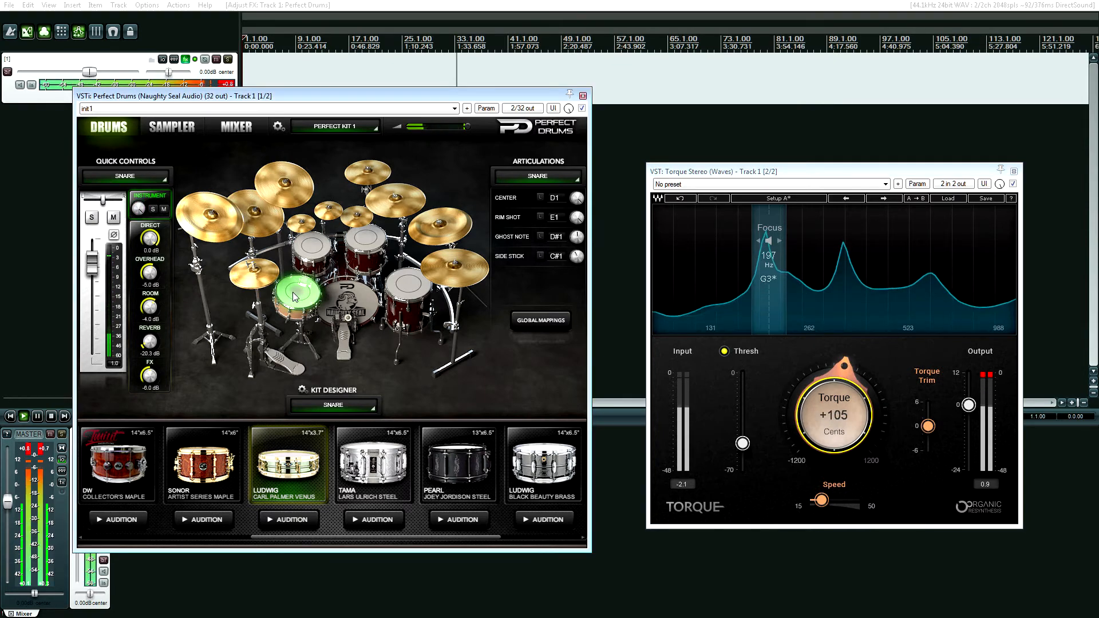
click(1012, 184)
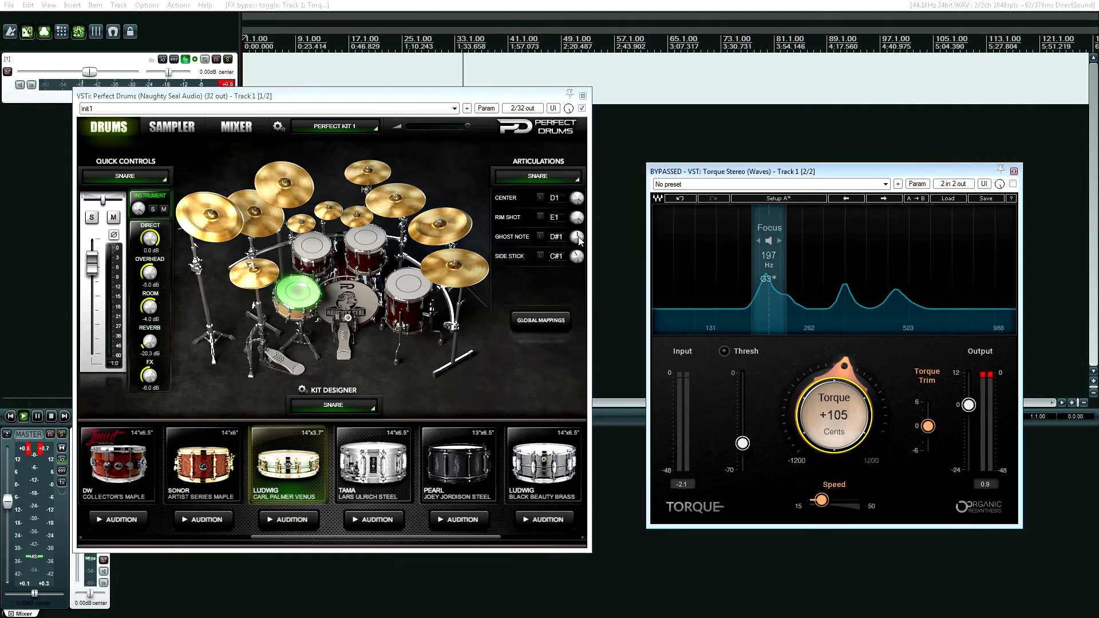
click(296, 303)
click(296, 303)
click(296, 303)
click(296, 304)
click(842, 176)
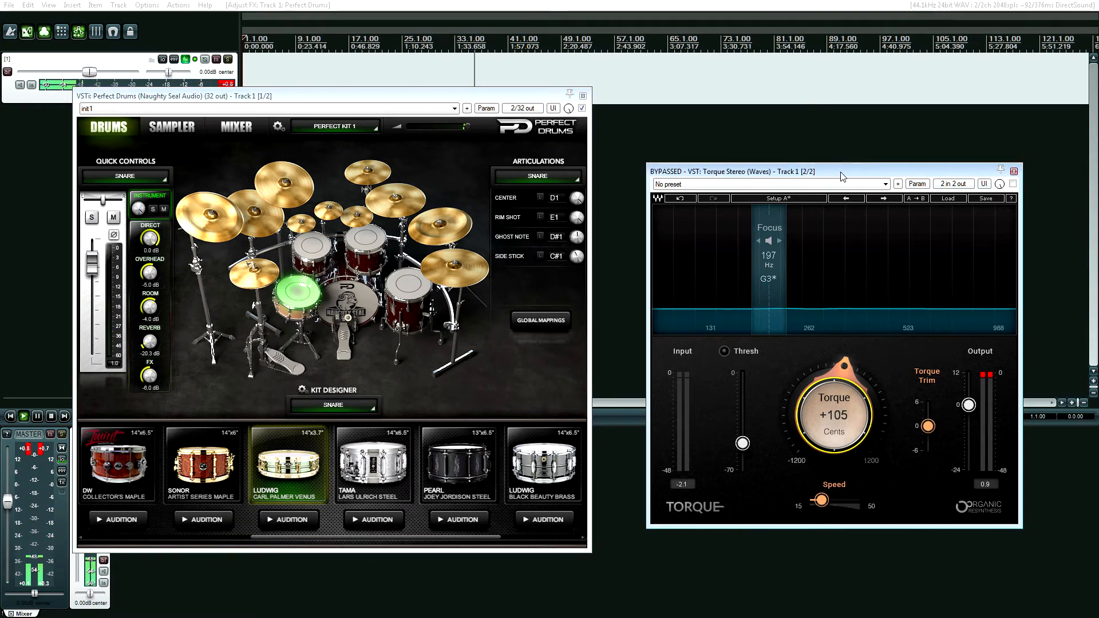
click(309, 305)
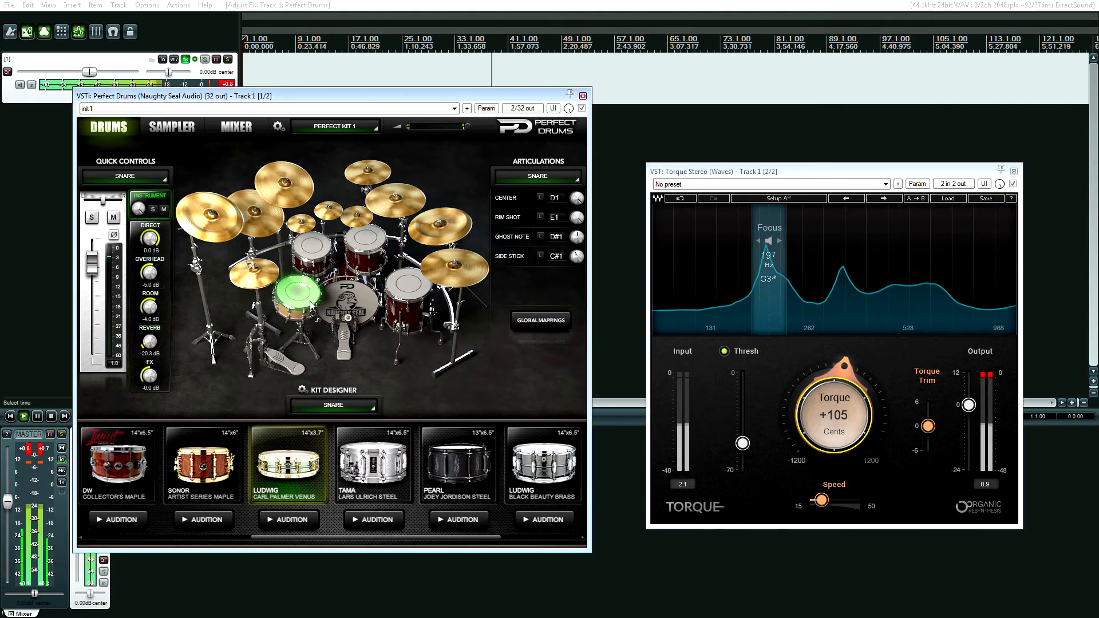
click(310, 304)
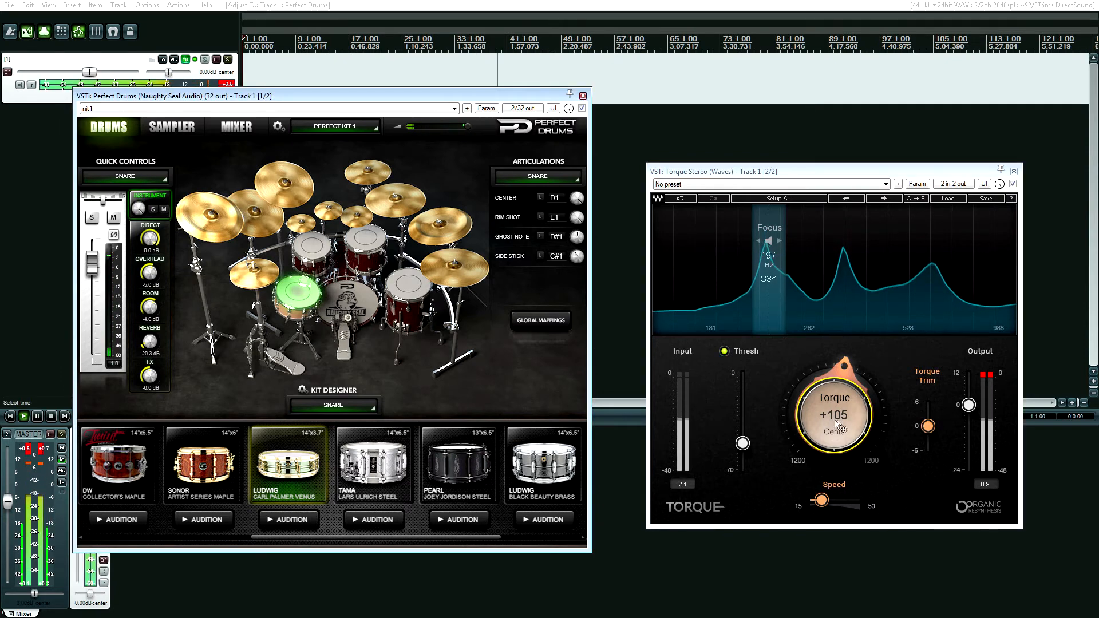
- Raise the snare's Torque amount to +325 cents
scroll(839, 425, up, 1)
scroll(840, 425, up, 8)
scroll(840, 425, up, 1)
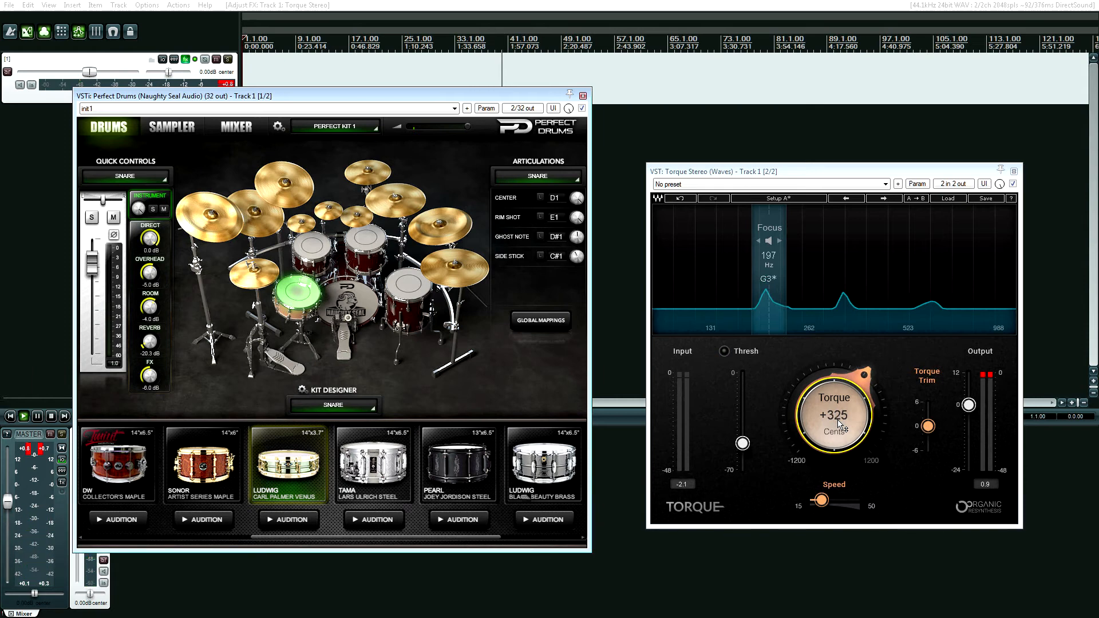